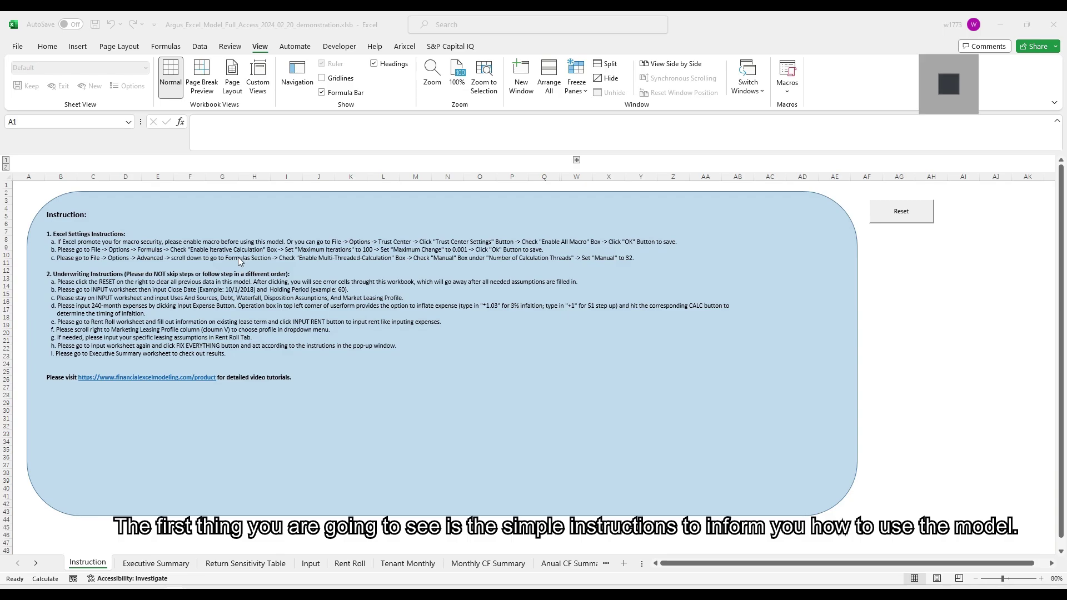
# Step: Review the Excel settings instructions box and the area around the Reset button
pyautogui.moveTo(35, 202); pyautogui.dragTo(195, 233)
pyautogui.click(47, 212)
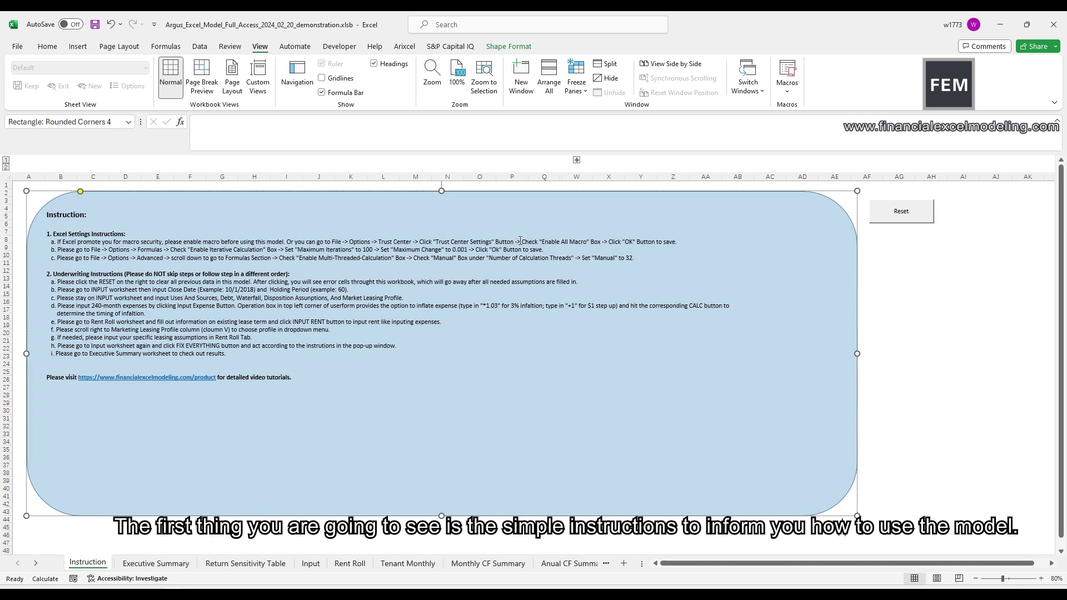
pyautogui.moveTo(927, 240); pyautogui.dragTo(856, 190)
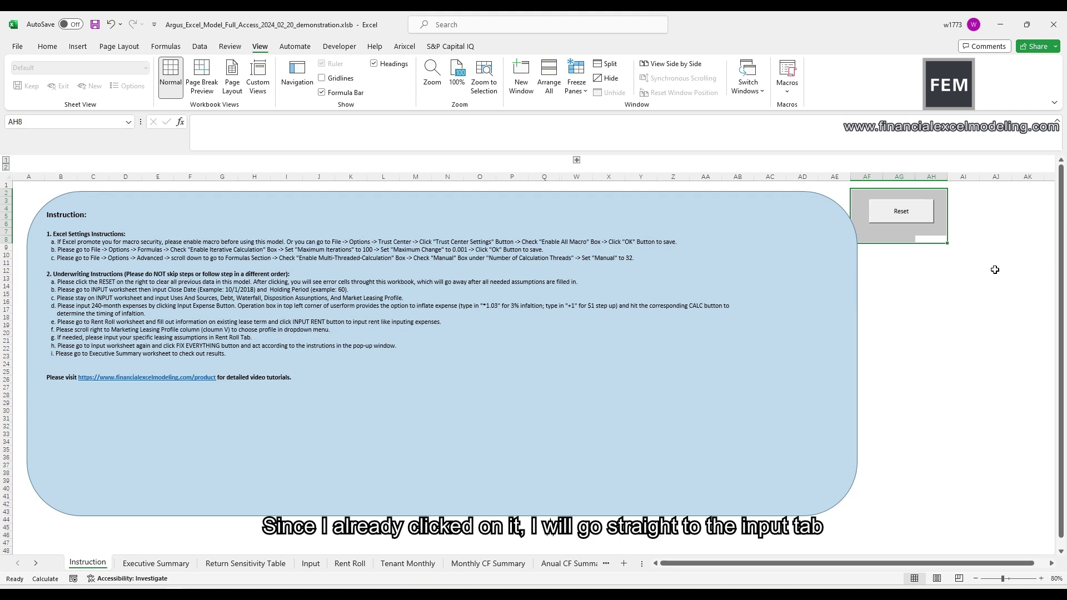
# Step: On the Input sheet, enter close date 10/1/2018, a 5-year holding period and deal name ABC
pyautogui.click(310, 564)
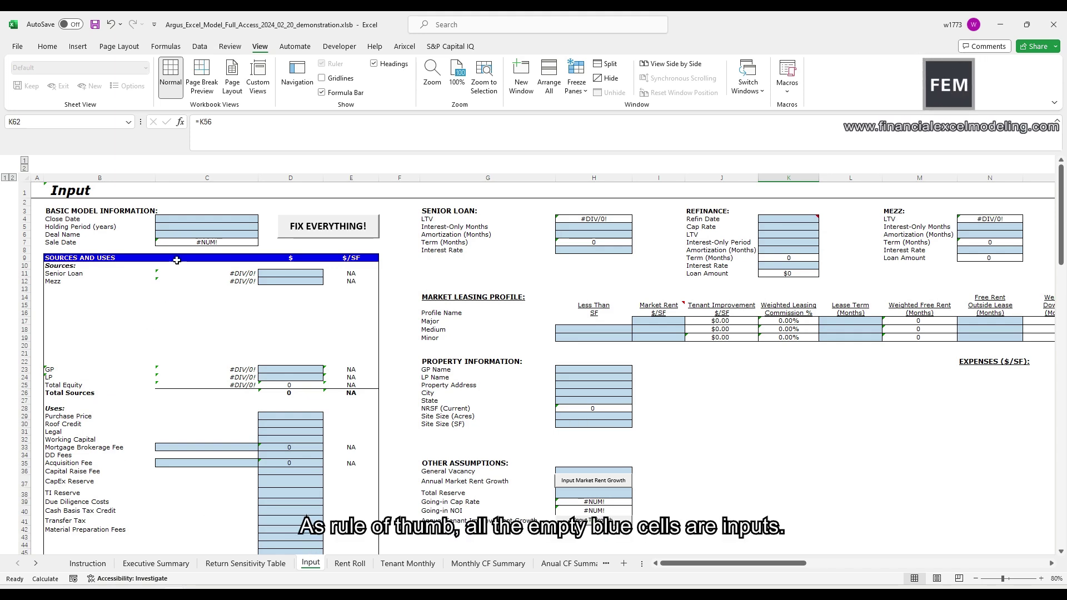
pyautogui.moveTo(190, 219); pyautogui.dragTo(192, 242)
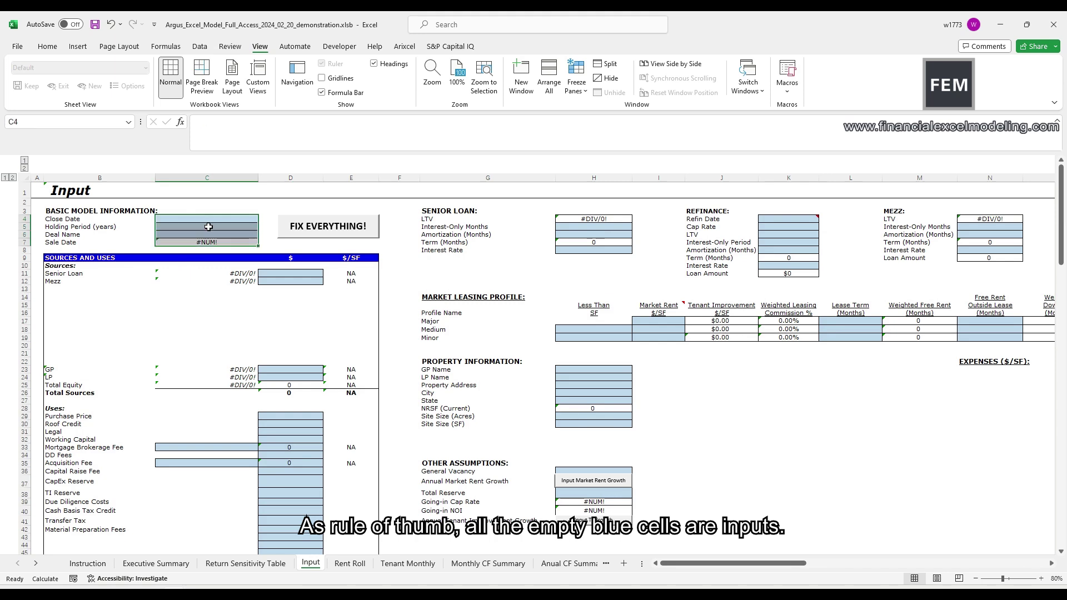
pyautogui.click(209, 220)
pyautogui.write('10')
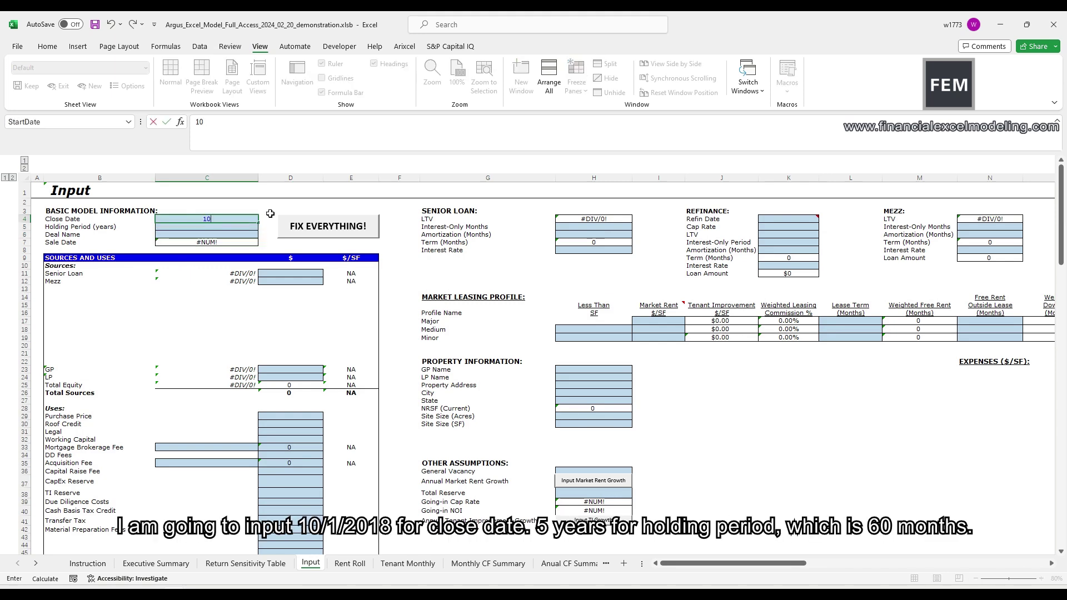
pyautogui.write('/1/2018')
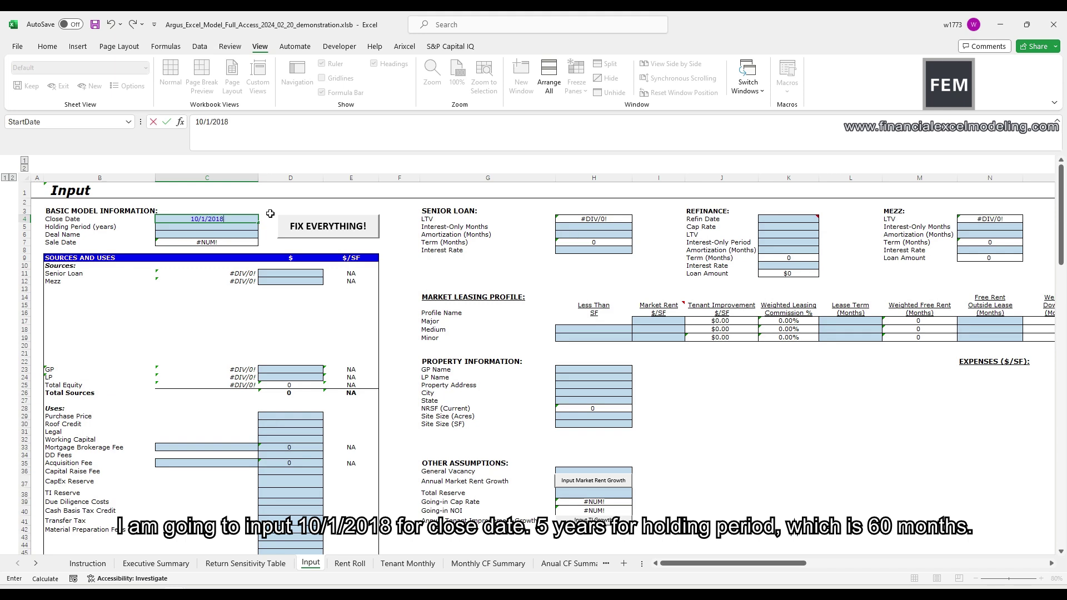
pyautogui.press('Return')
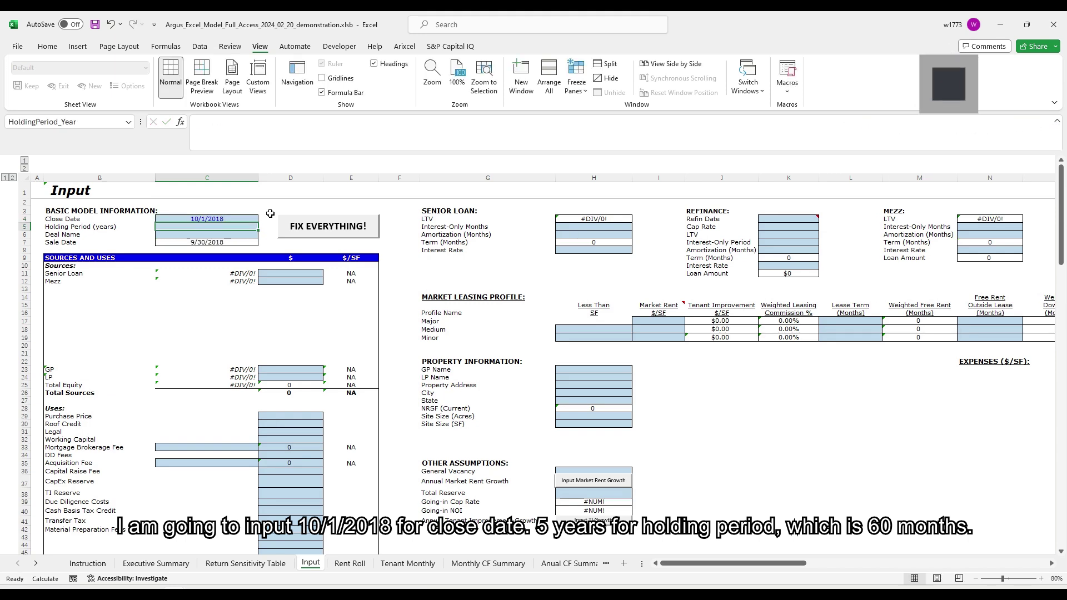
pyautogui.write('5 year(s')
pyautogui.press('Return')
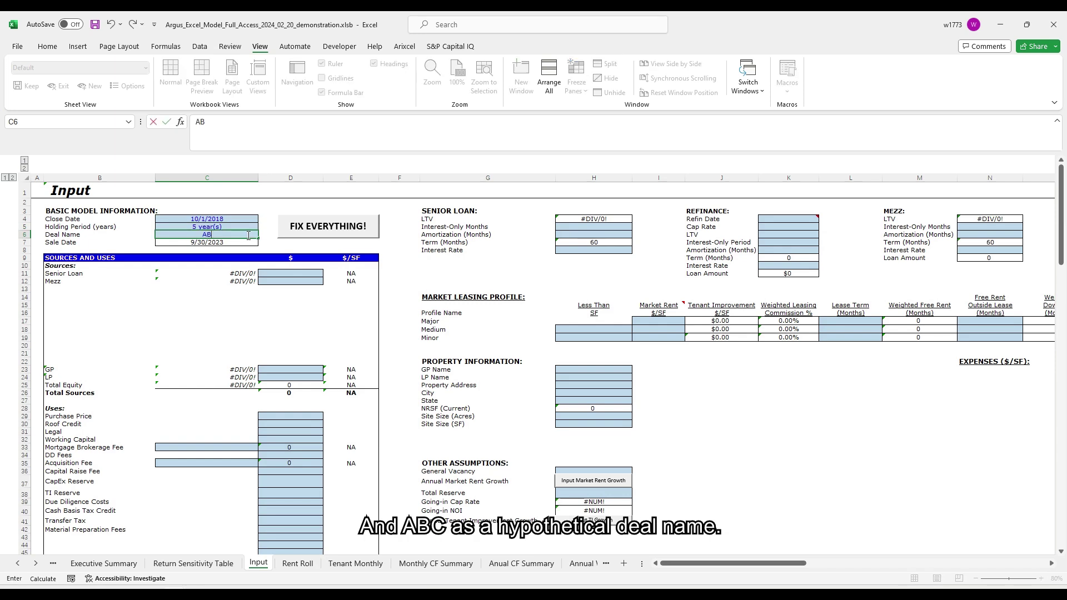
pyautogui.write('ABC')
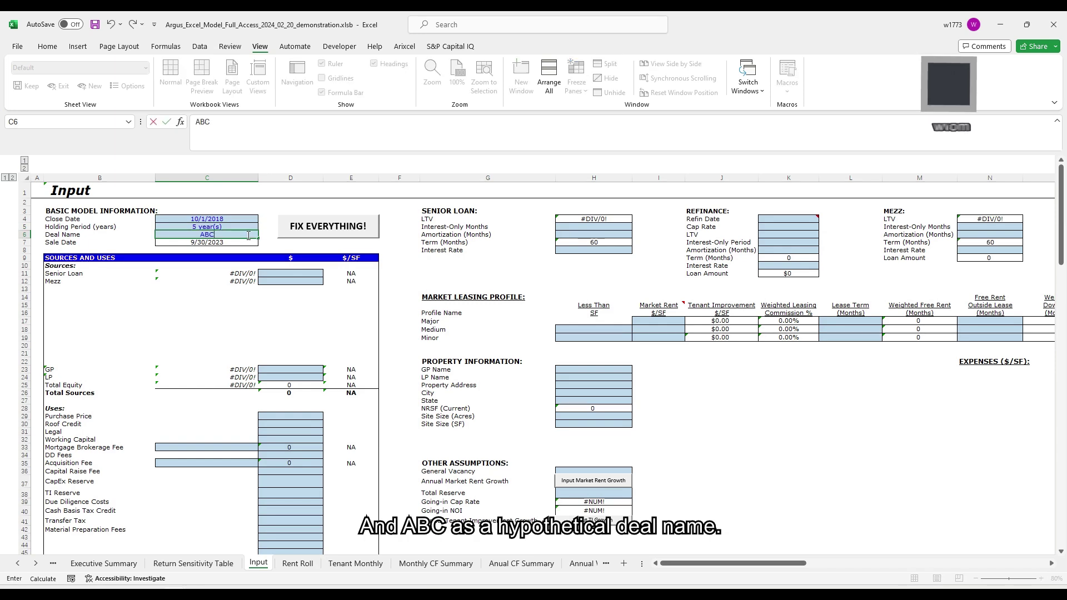
pyautogui.click(295, 279)
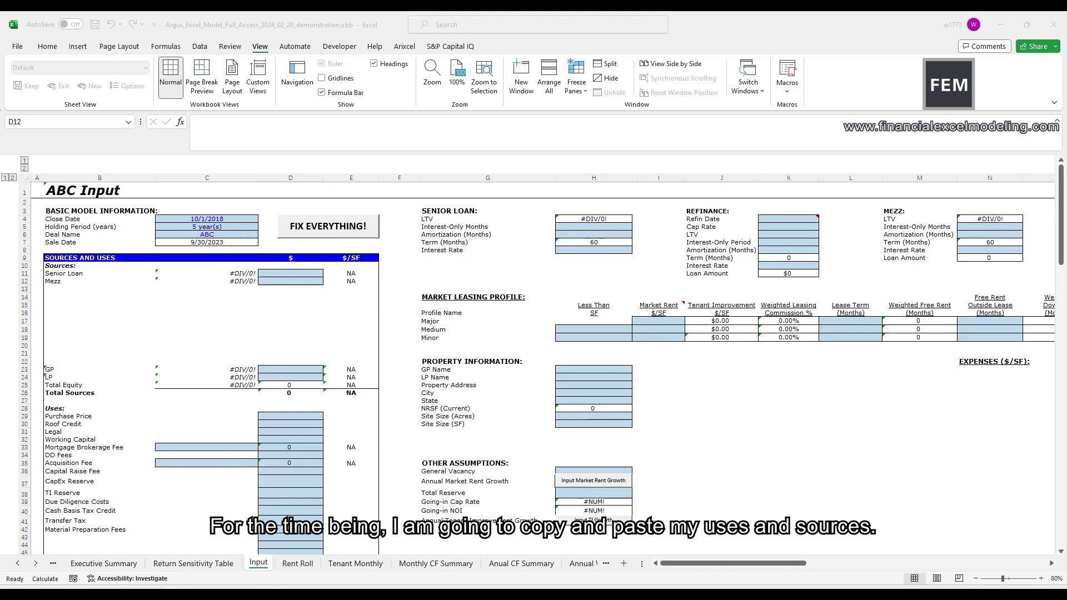
# Step: Paste the prepared sources and uses amounts into the table
pyautogui.scroll(-1, 542, 361)
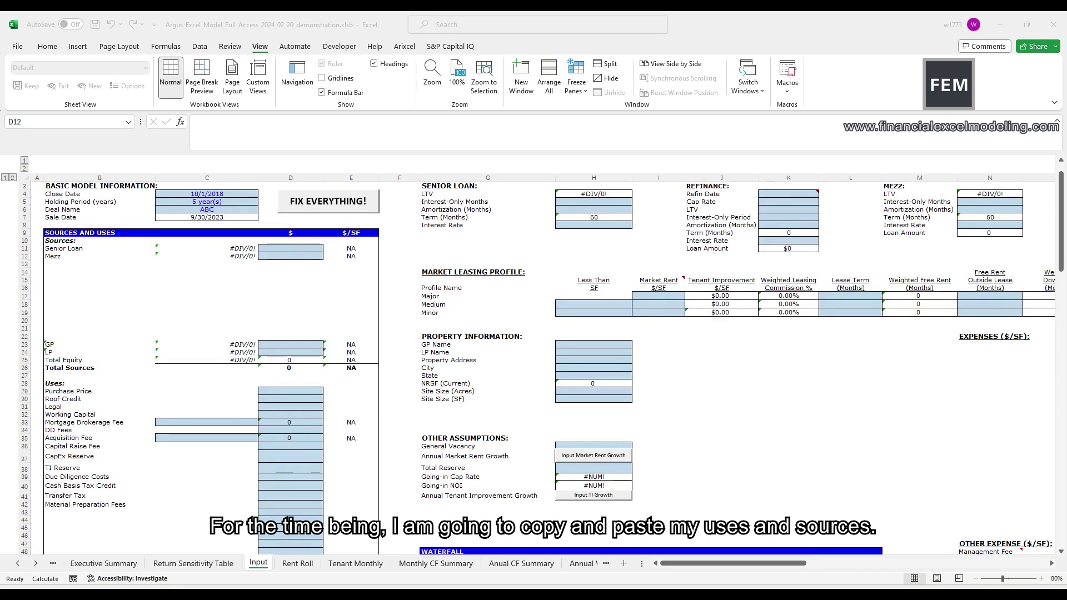
pyautogui.click(279, 248)
pyautogui.write('11,000,000 1,300,000           500,000 5,000,000 5,500,000 17,800,000   15,000,000 (250,000) 100,000 100,000')
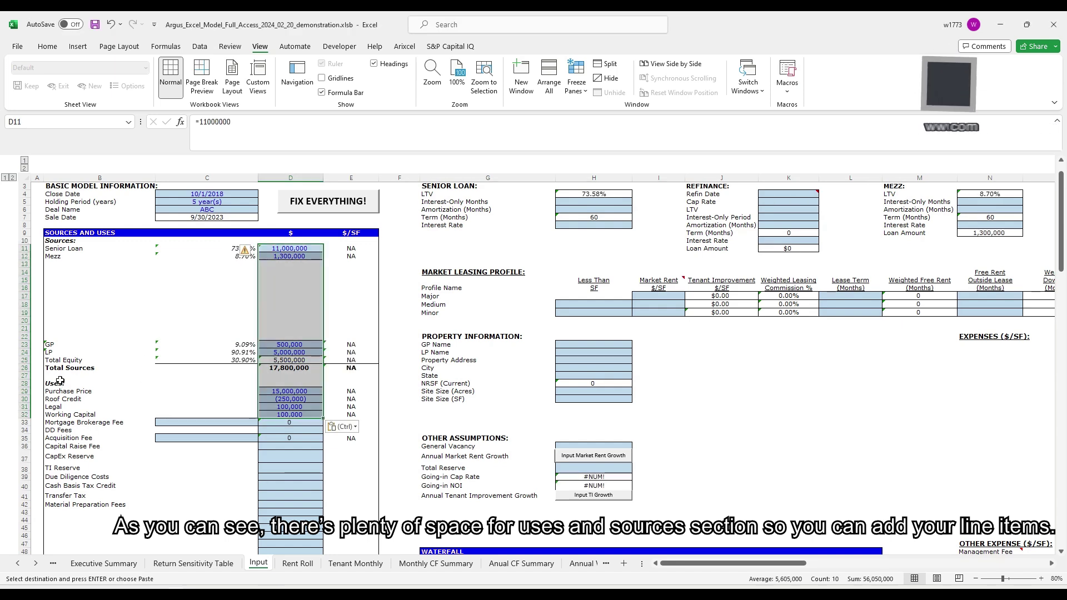
pyautogui.moveTo(47, 390); pyautogui.dragTo(164, 533)
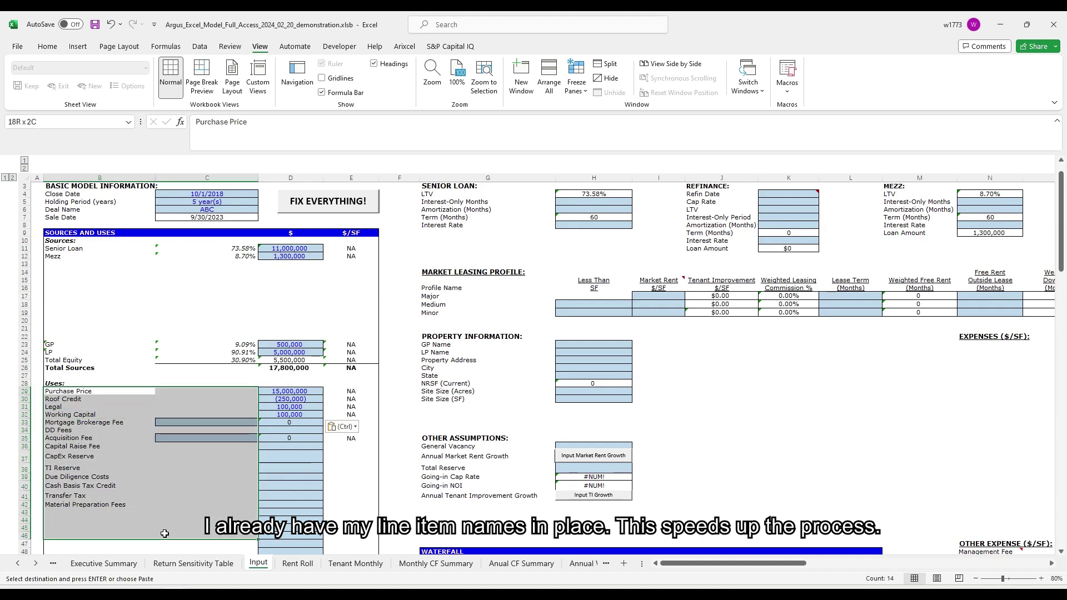
pyautogui.scroll(-9, 164, 535)
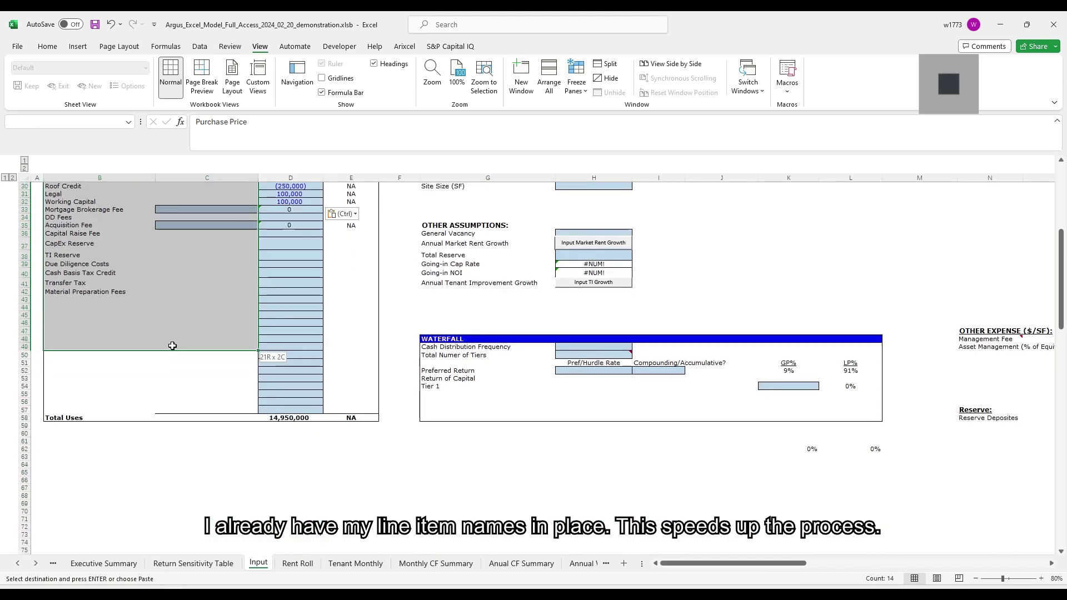
pyautogui.scroll(9, 174, 322)
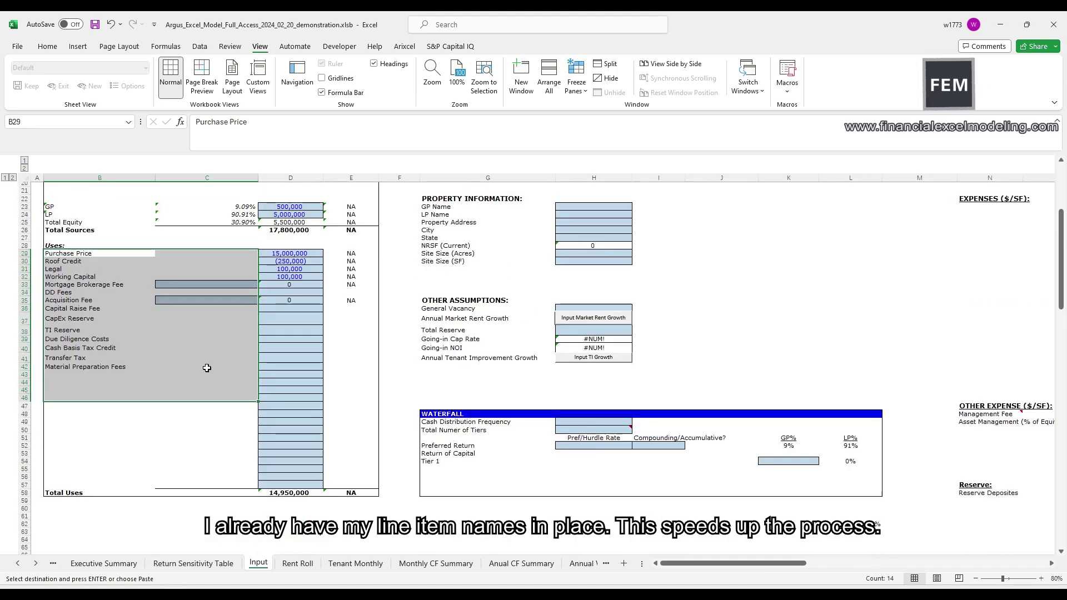
# Step: Enter 2% brokerage, 1% acquisition fee and 24,000 DD fees, then paste the remaining uses
pyautogui.click(225, 407)
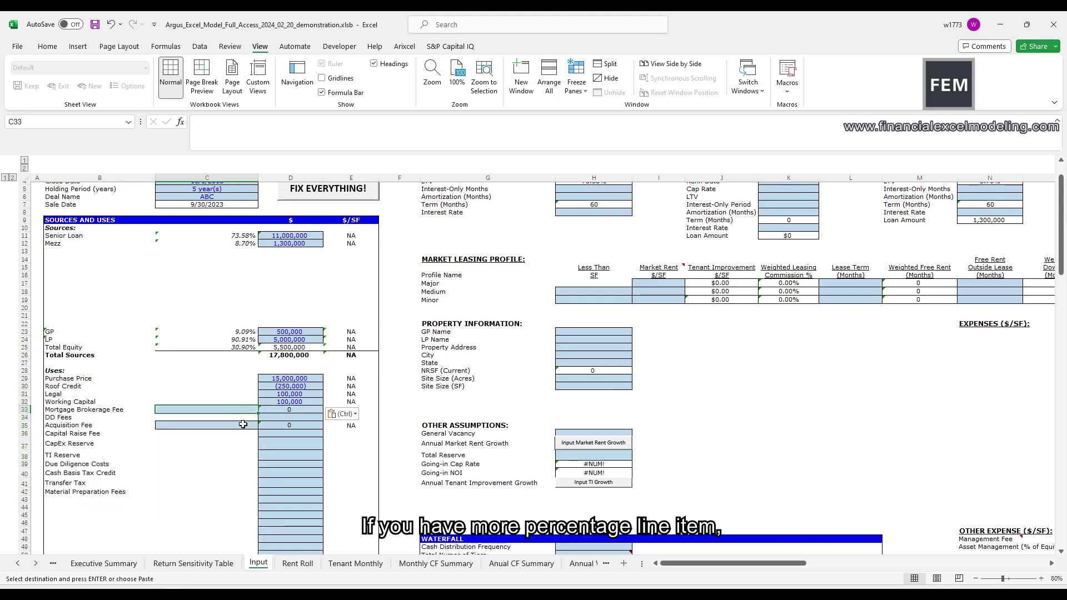
pyautogui.write('2%')
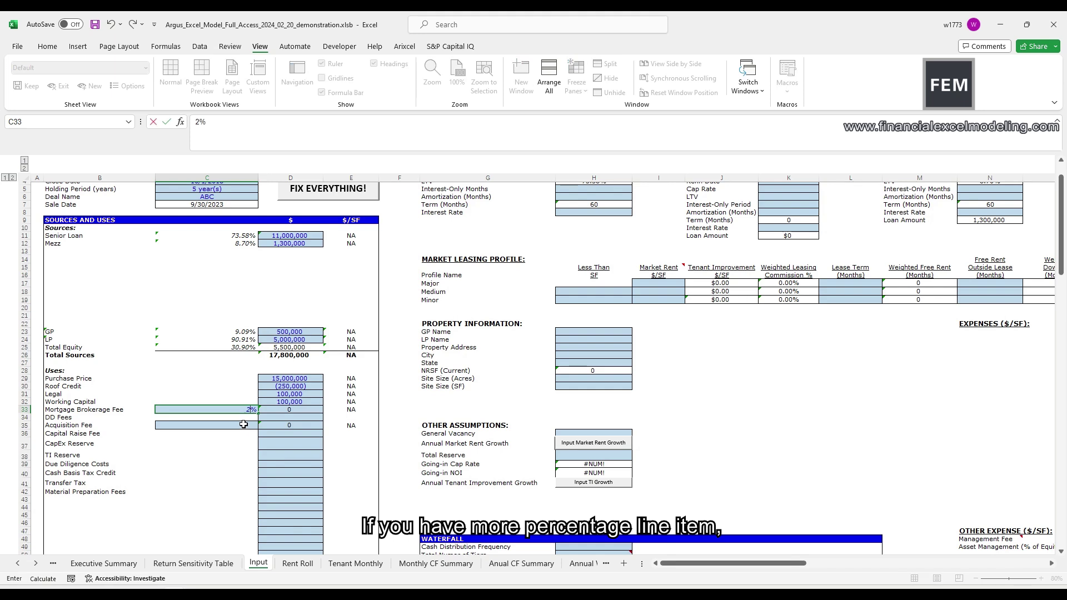
pyautogui.click(243, 424)
pyautogui.write('1%')
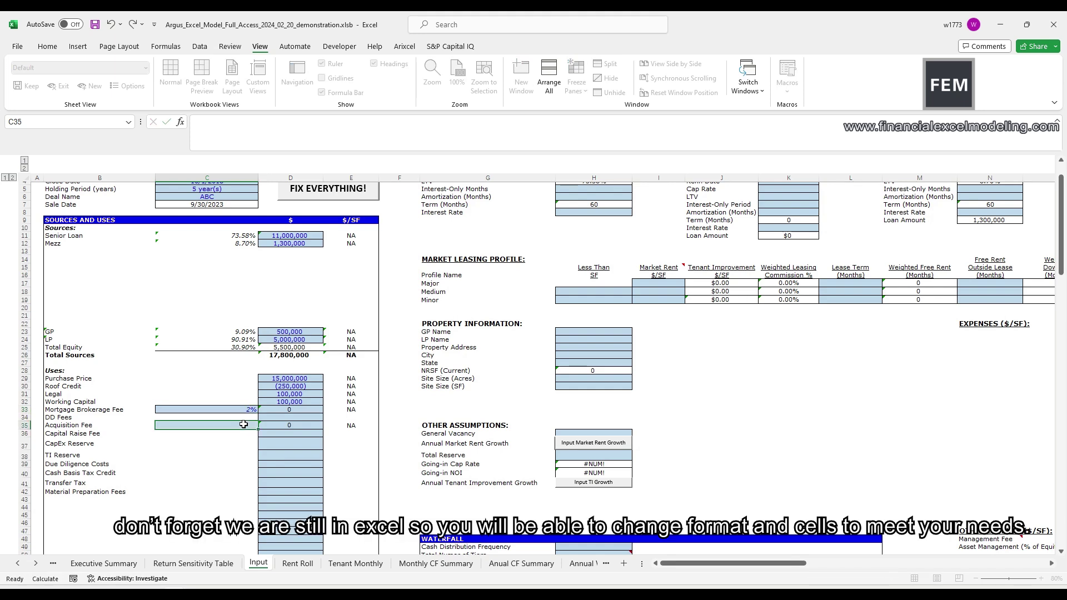
pyautogui.click(291, 417)
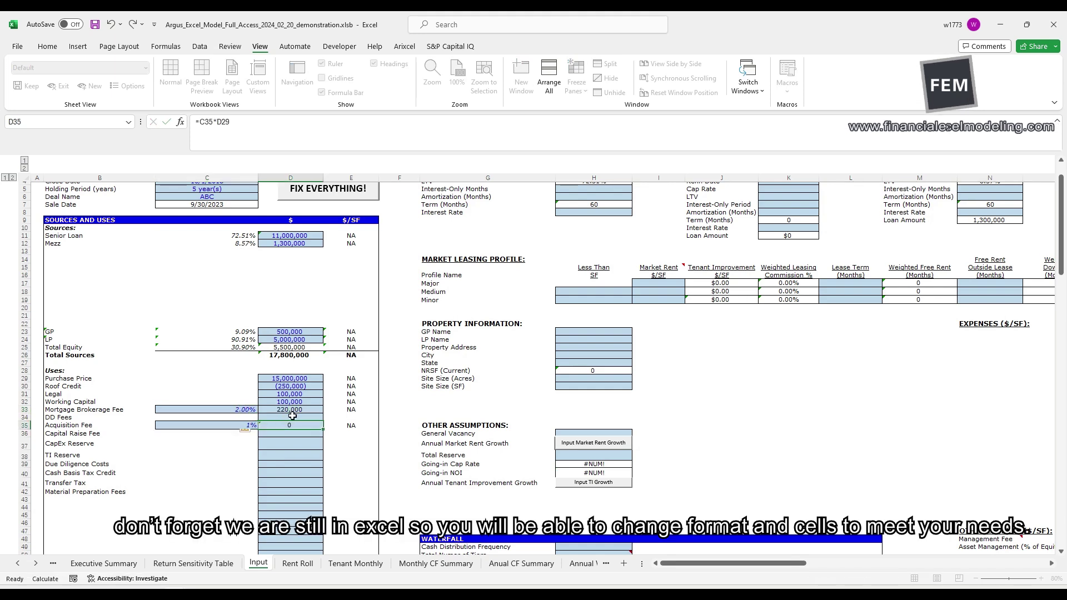
pyautogui.write('24000')
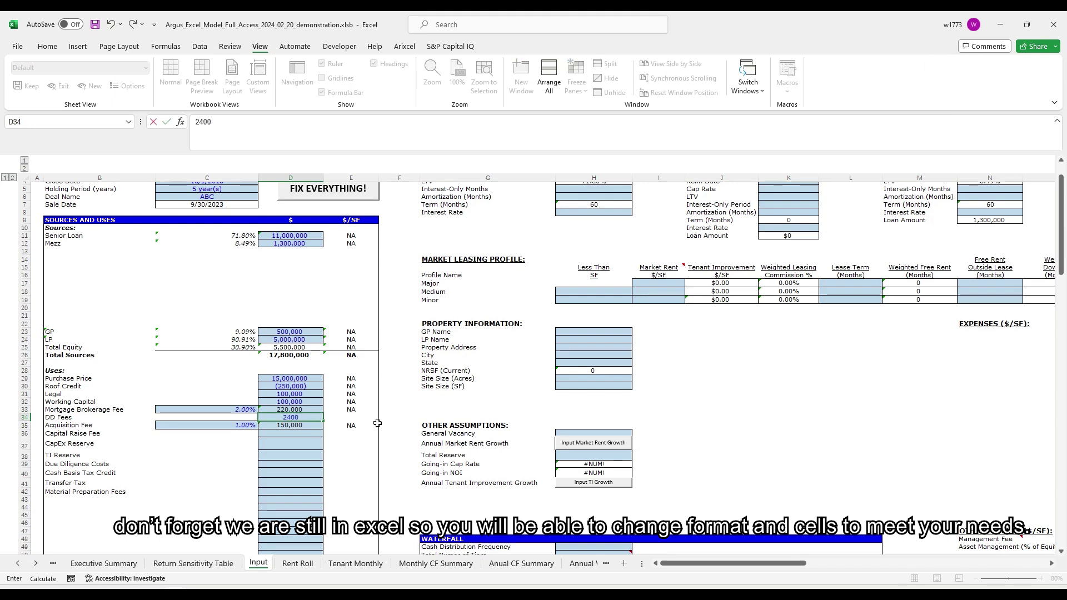
pyautogui.press('Return')
pyautogui.press('Return')
pyautogui.scroll(-2, 651, 428)
pyautogui.write('150,000 730,000 1,400,000 30,000 116,000 10,000 20,000')
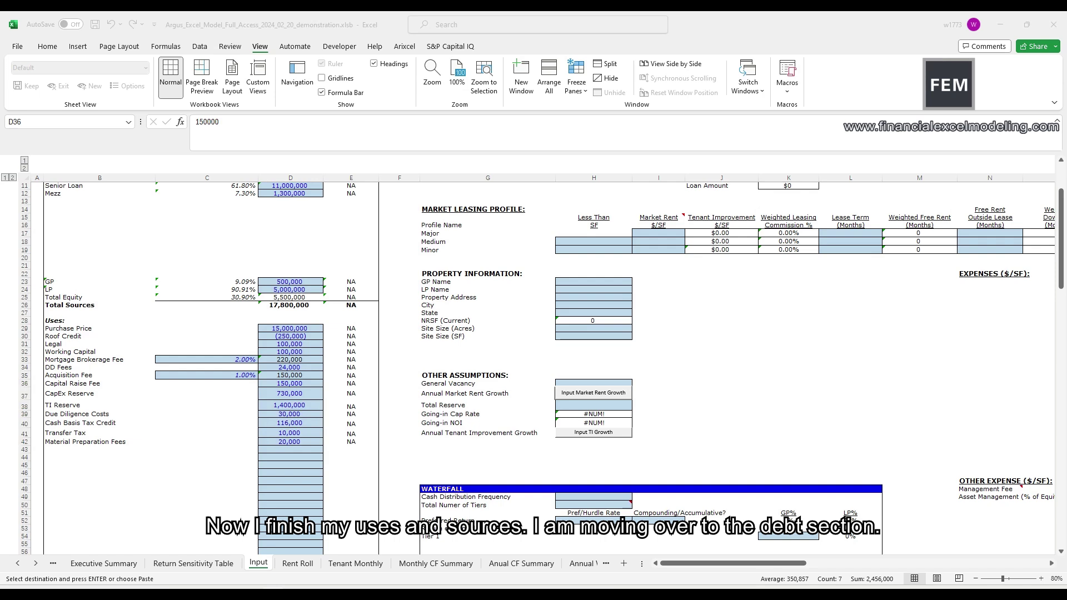
# Step: Set senior loan terms: 18 interest-only months, 300-month amortization and a 5% rate
pyautogui.scroll(4, 547, 255)
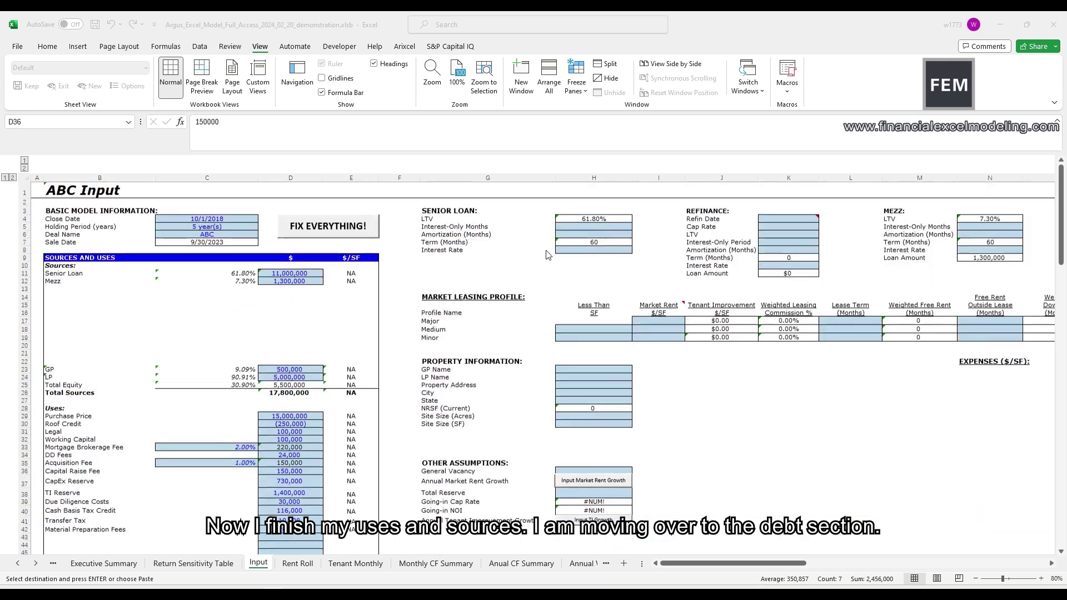
pyautogui.click(612, 227)
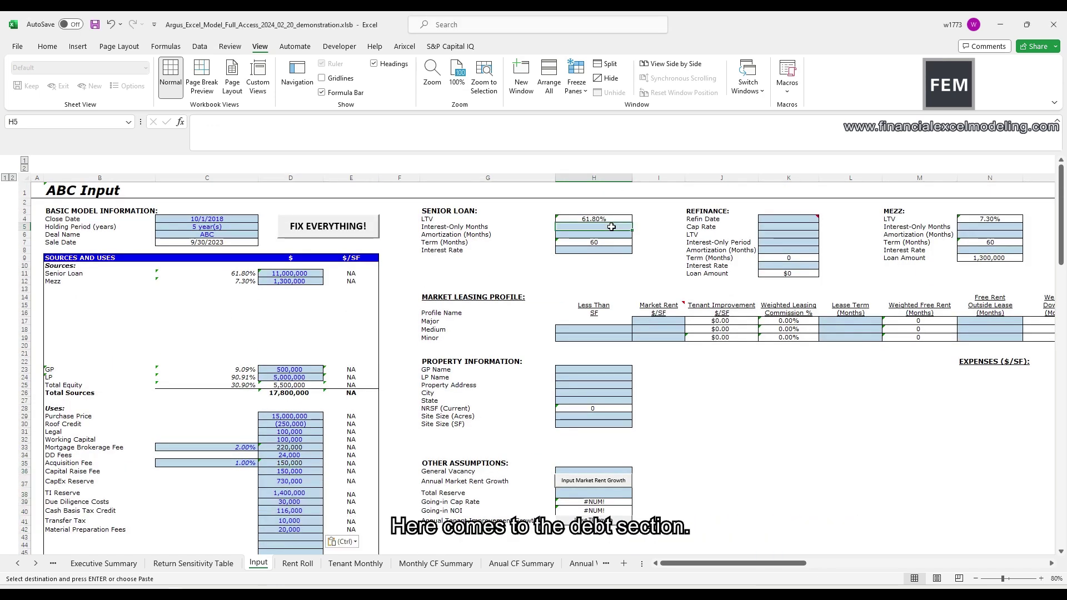
pyautogui.write('18')
pyautogui.press('Return')
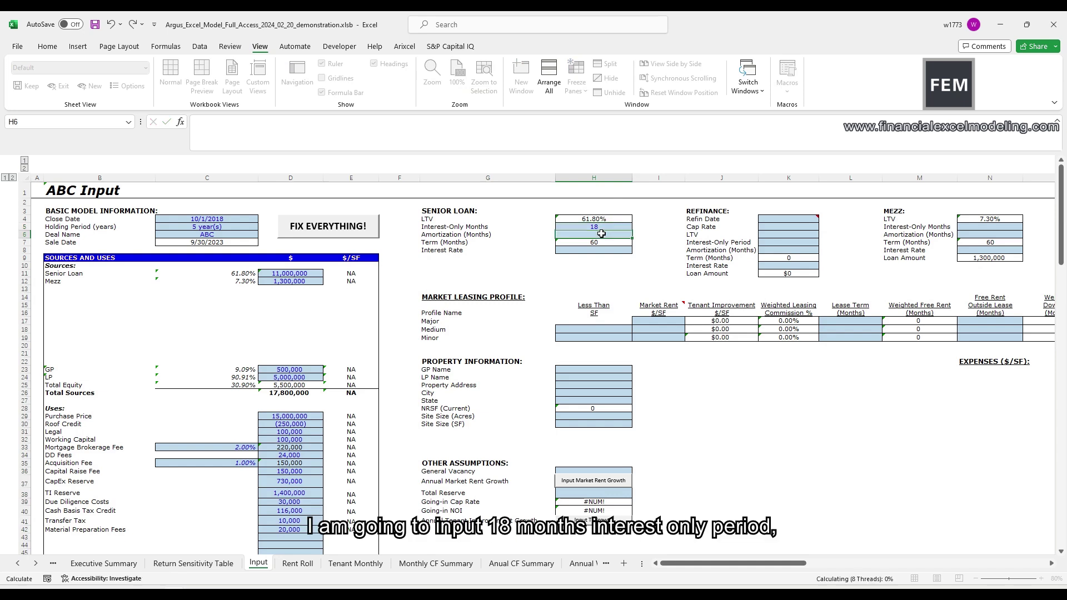
pyautogui.write('25')
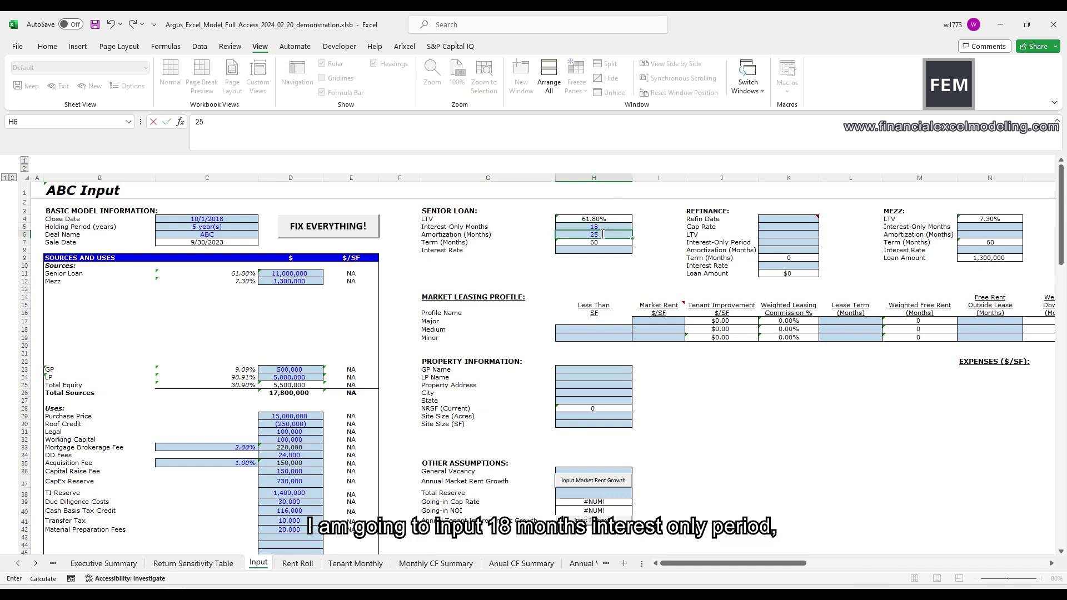
pyautogui.press('BackSpace')
pyautogui.press('BackSpace')
pyautogui.write('3')
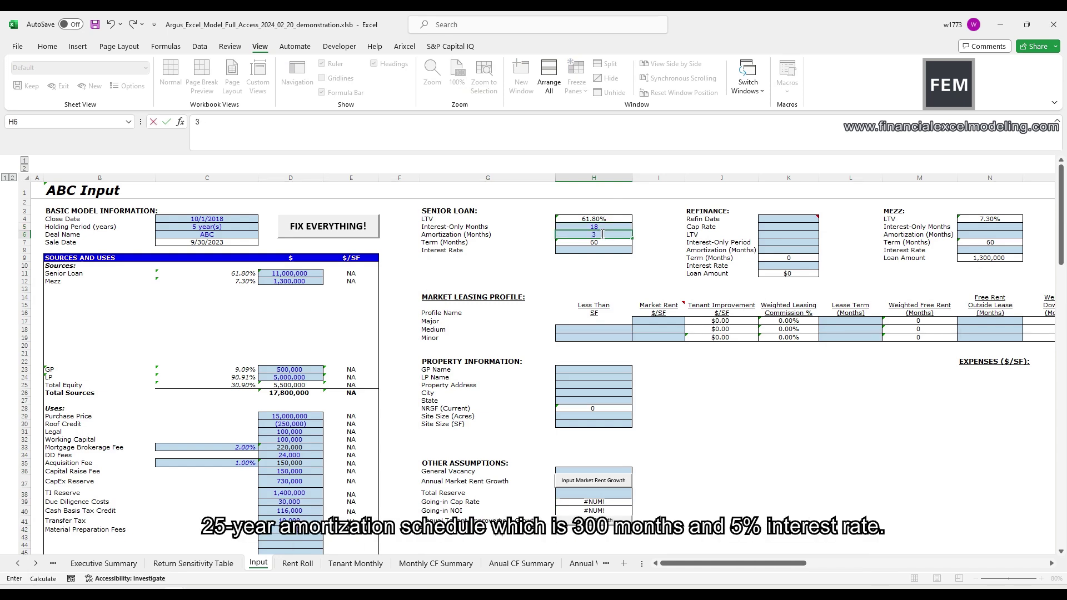
pyautogui.write('00')
pyautogui.click(593, 249)
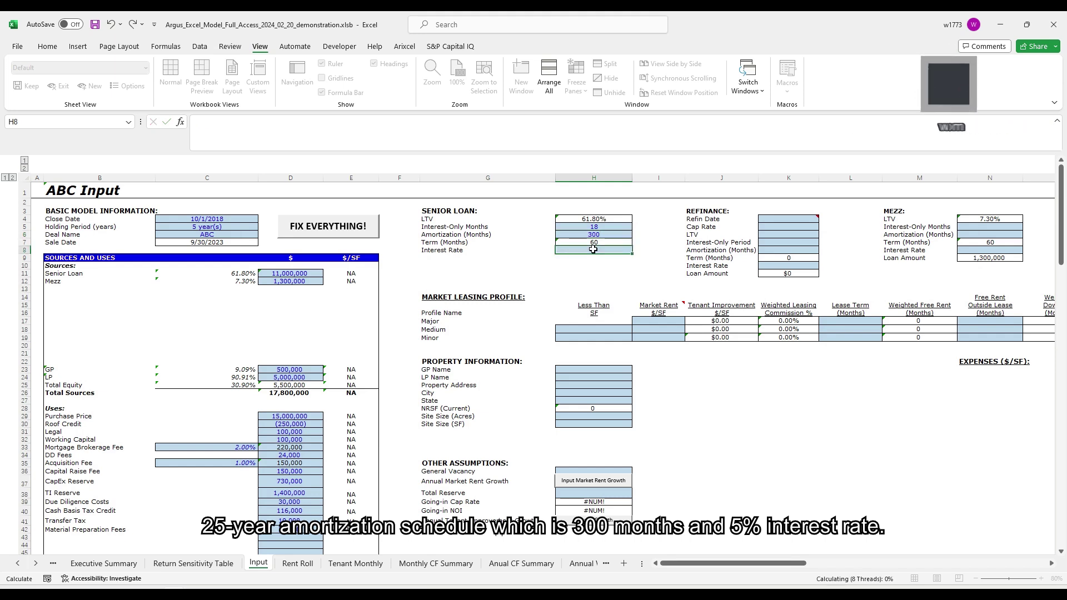
pyautogui.write('5%')
pyautogui.click(773, 219)
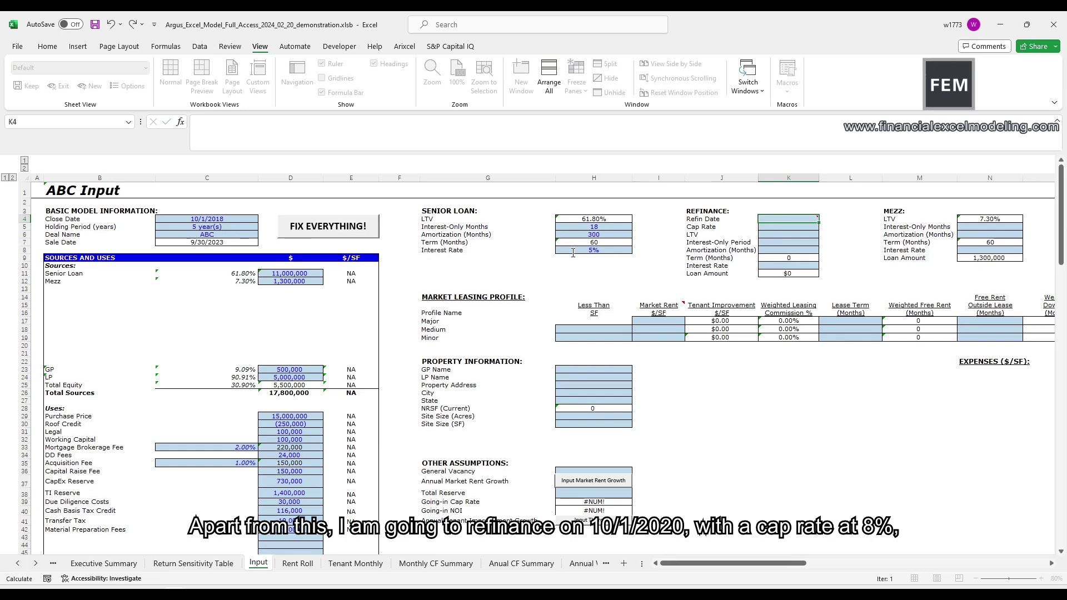
# Step: Enter refinance terms: 10/1/2020 date, 8% cap, 70% LTV, 12 IO months, 300 amortization, 4.5%
pyautogui.write('10/1/')
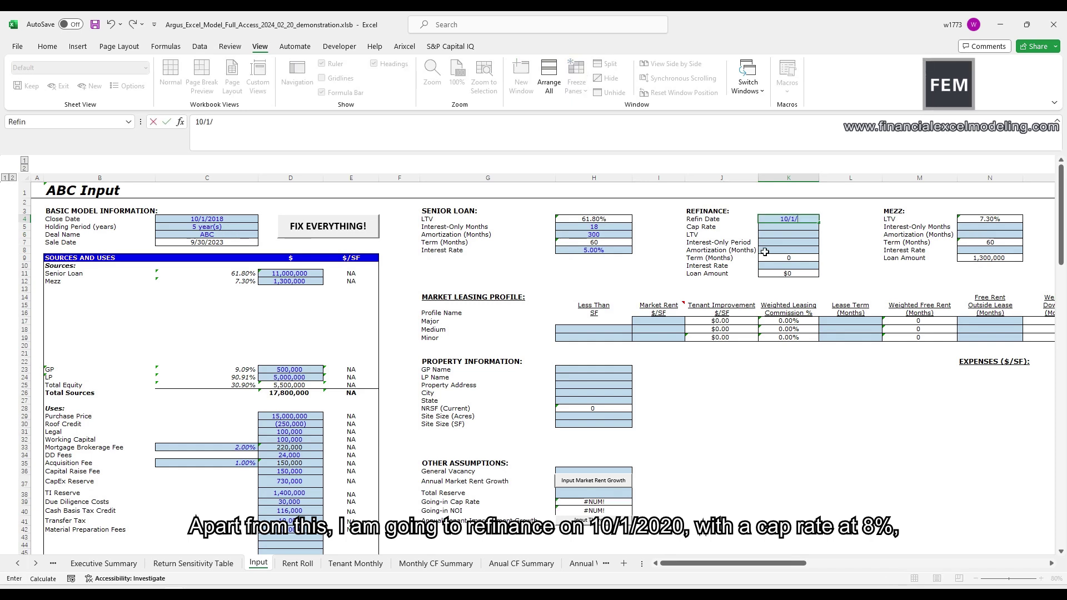
pyautogui.write('2020')
pyautogui.press('Return')
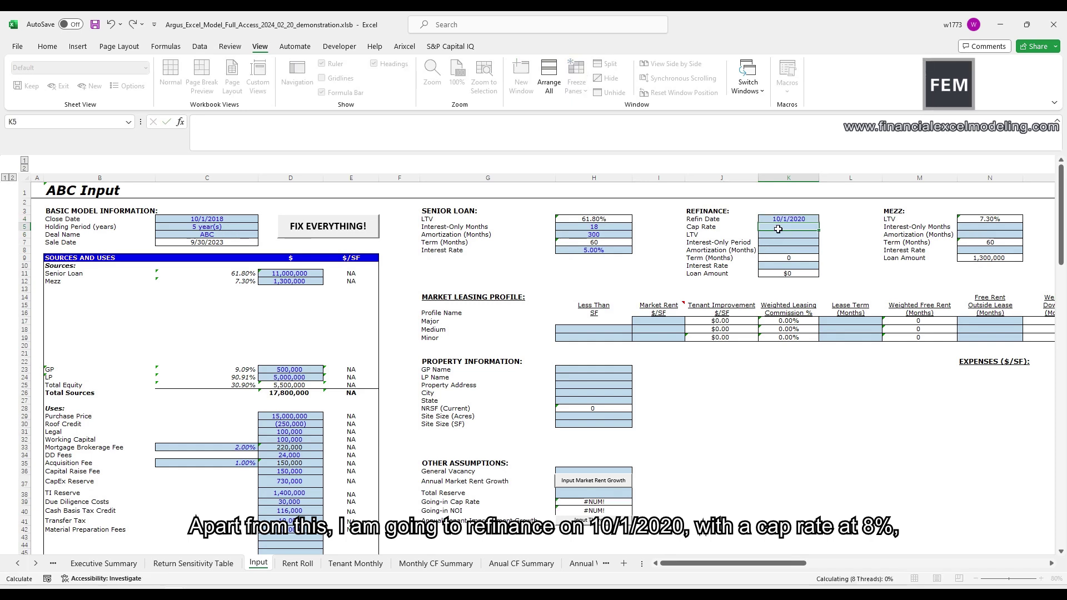
pyautogui.write('8%')
pyautogui.press('Return')
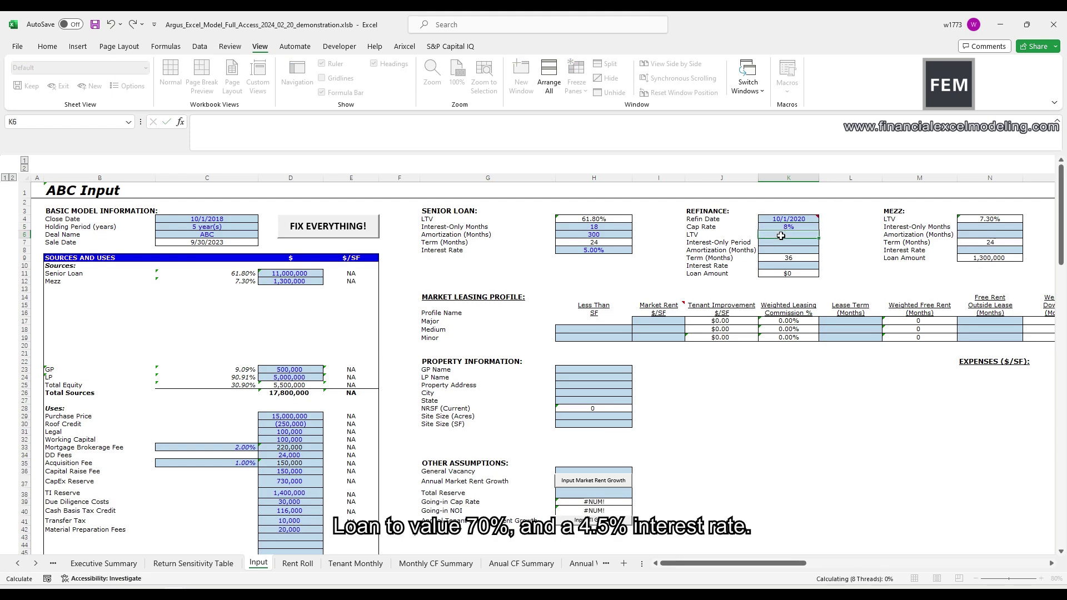
pyautogui.write('70%')
pyautogui.press('Return')
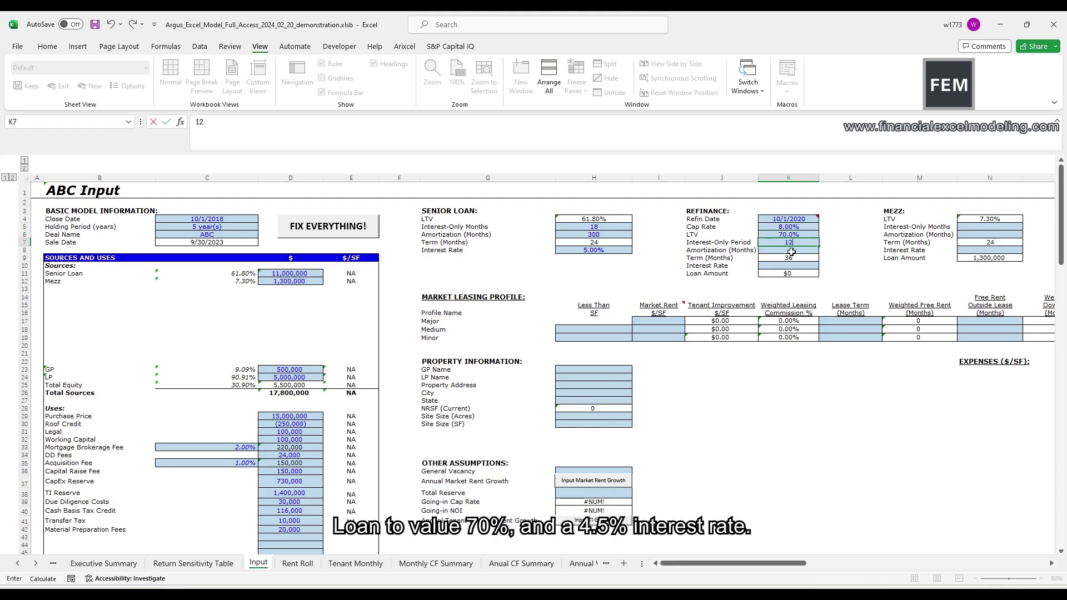
pyautogui.write('12')
pyautogui.press('Return')
pyautogui.write('300')
pyautogui.press('Return')
pyautogui.press('Return')
pyautogui.write('4.5%')
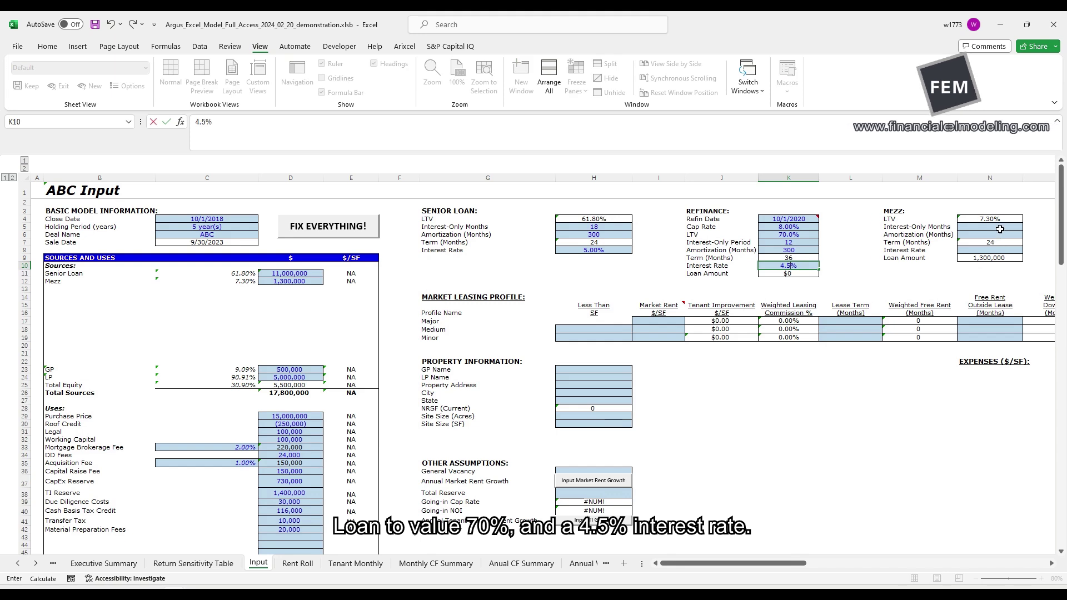
pyautogui.click(1000, 229)
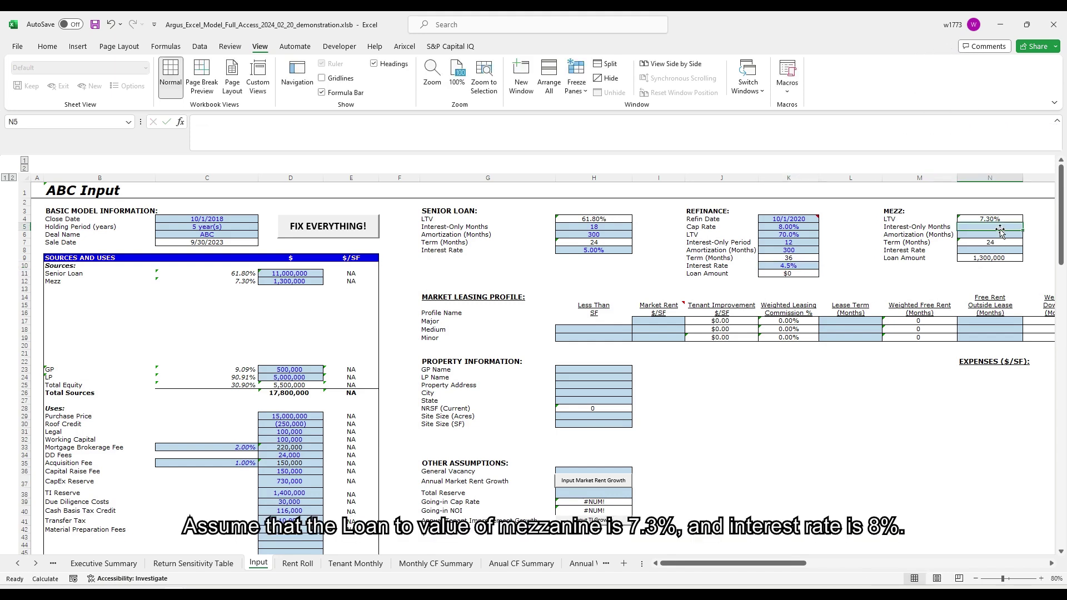
# Step: Set the mezzanine loan to 0 interest-only months, 300 amortization and an 8% rate
pyautogui.write('0')
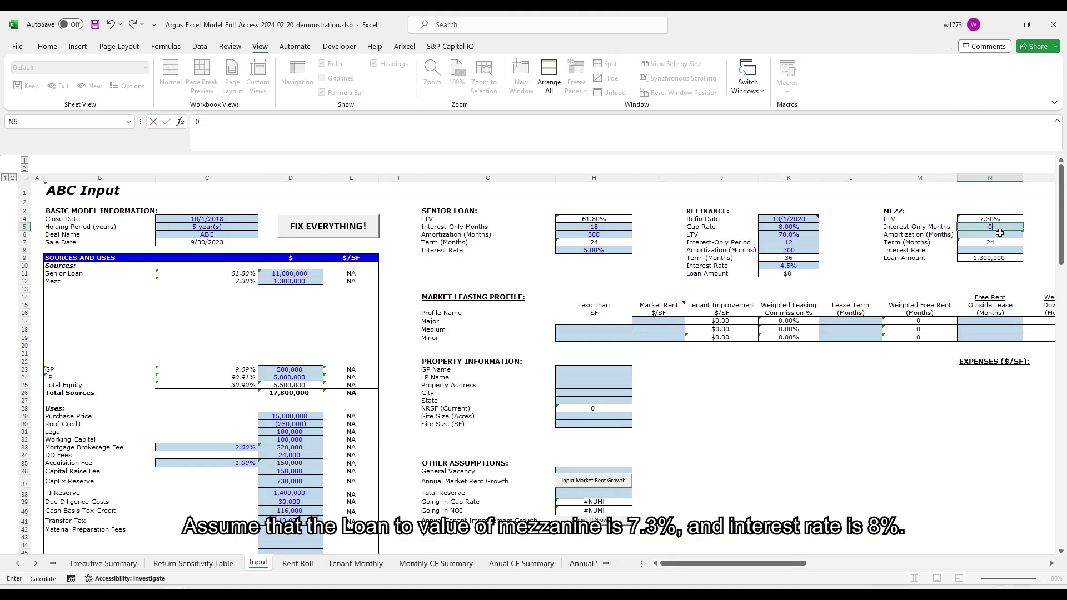
pyautogui.press('Return')
pyautogui.write('300')
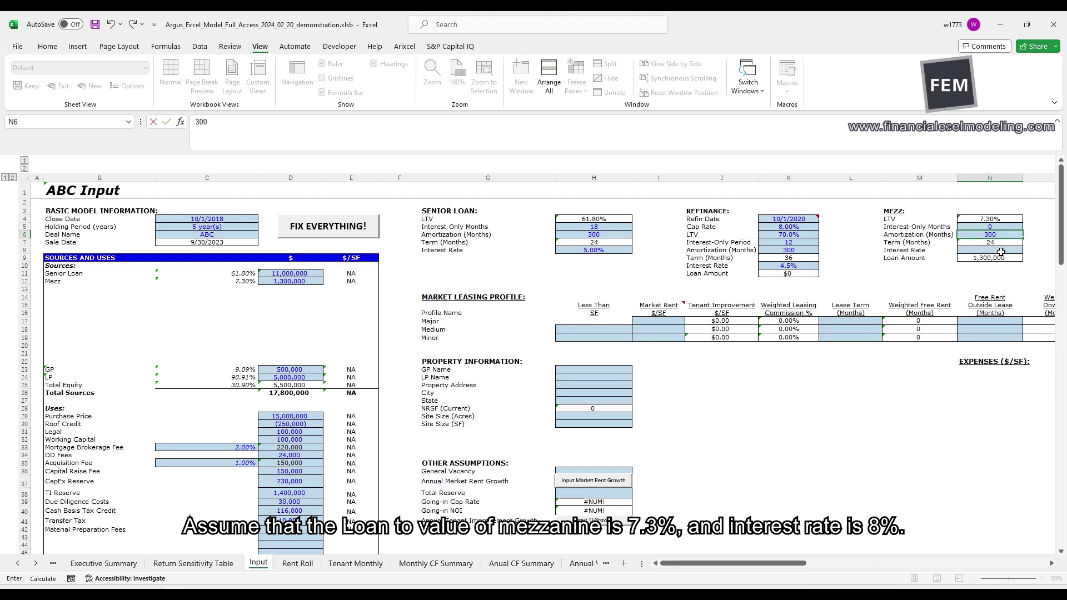
pyautogui.click(1000, 251)
pyautogui.press('BackSpace')
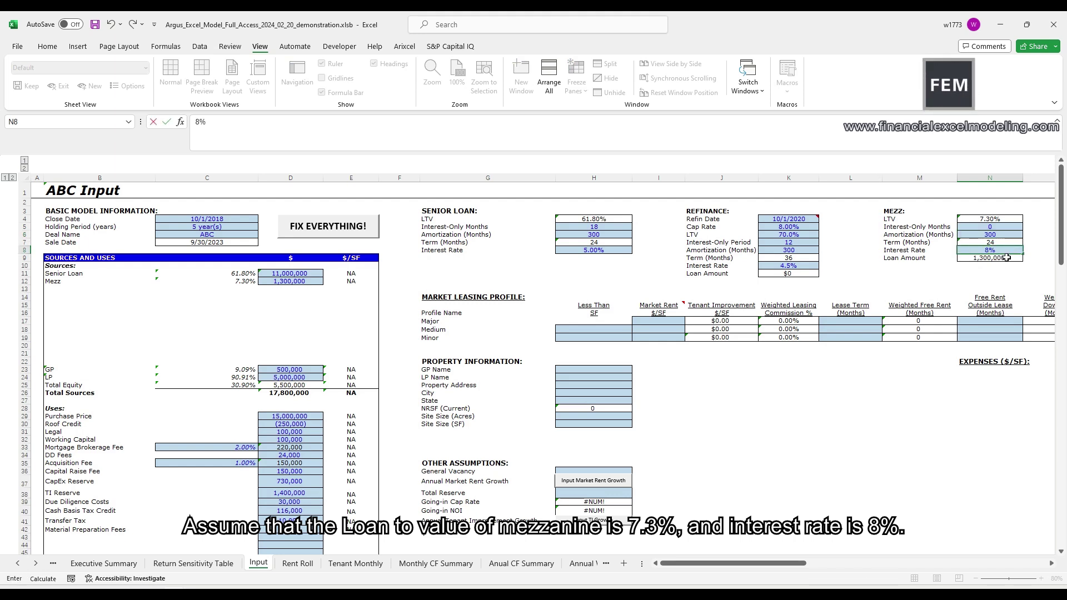
pyautogui.click(606, 329)
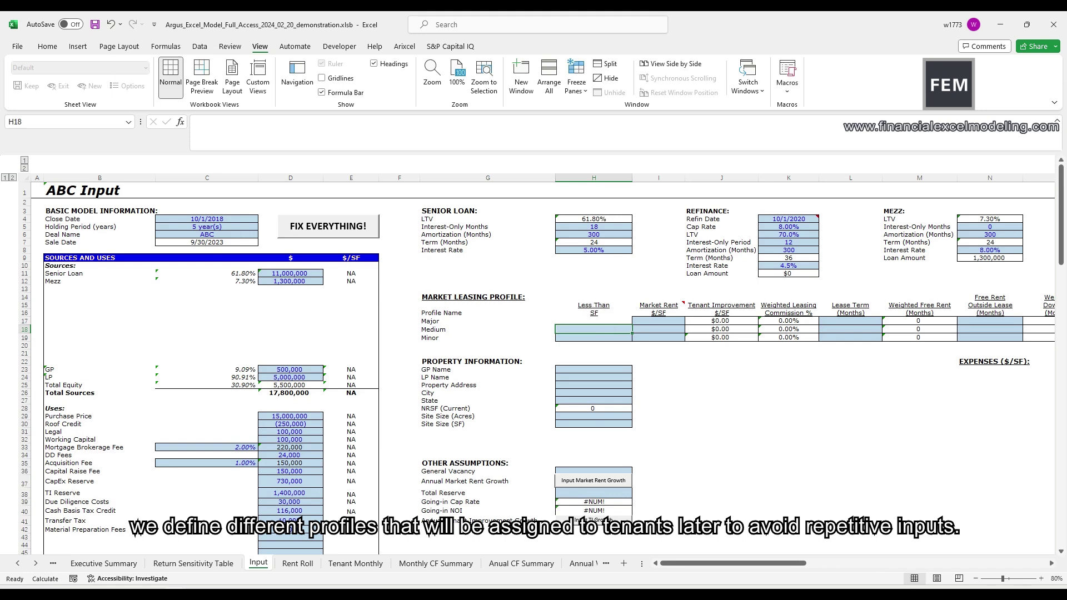
# Step: Select the Major, Medium and Minor market leasing profile block and copy it
pyautogui.click(563, 304)
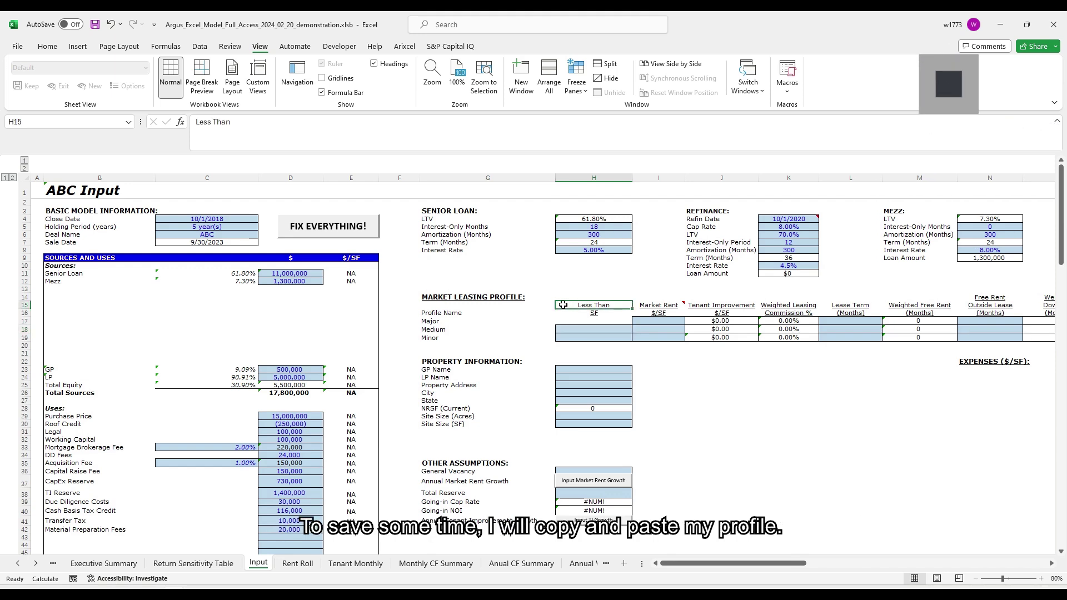
pyautogui.moveTo(563, 304); pyautogui.dragTo(899, 337)
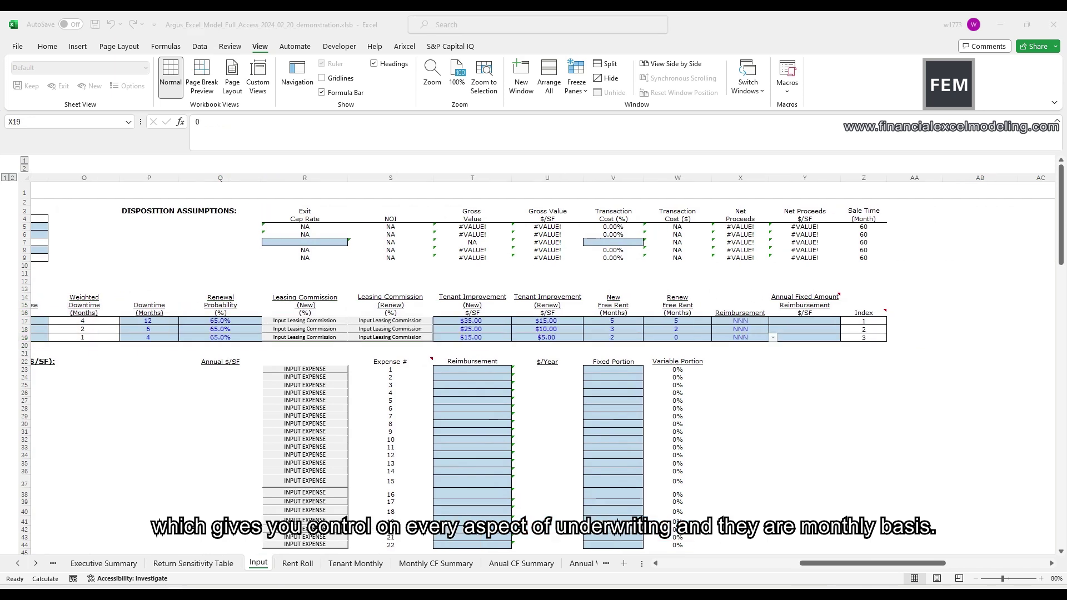
pyautogui.hotkey('ctrl', 'c')
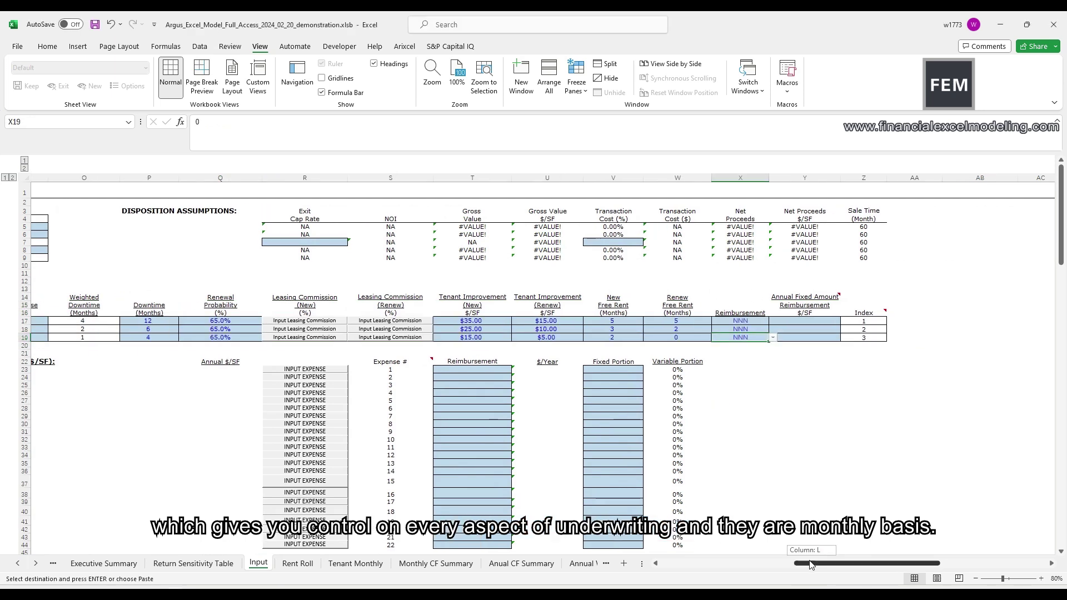
# Step: Paste the eight expense names, Insurance to Property Taxes, into N23 and open Insurance's expense form
pyautogui.moveTo(811, 564); pyautogui.dragTo(791, 564)
pyautogui.click(175, 370)
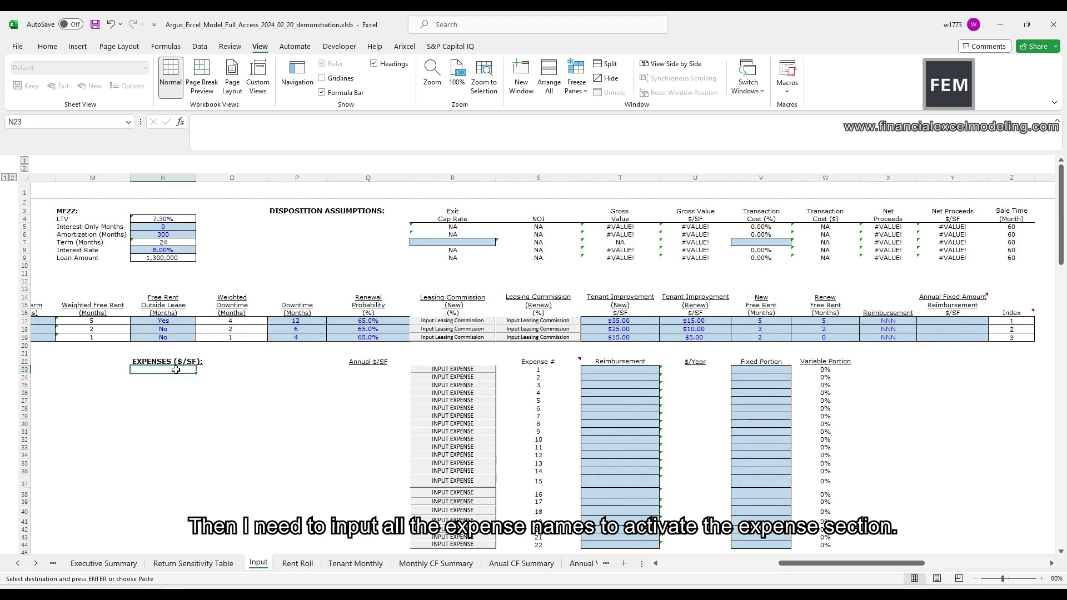
pyautogui.hotkey('ctrl', 'v')
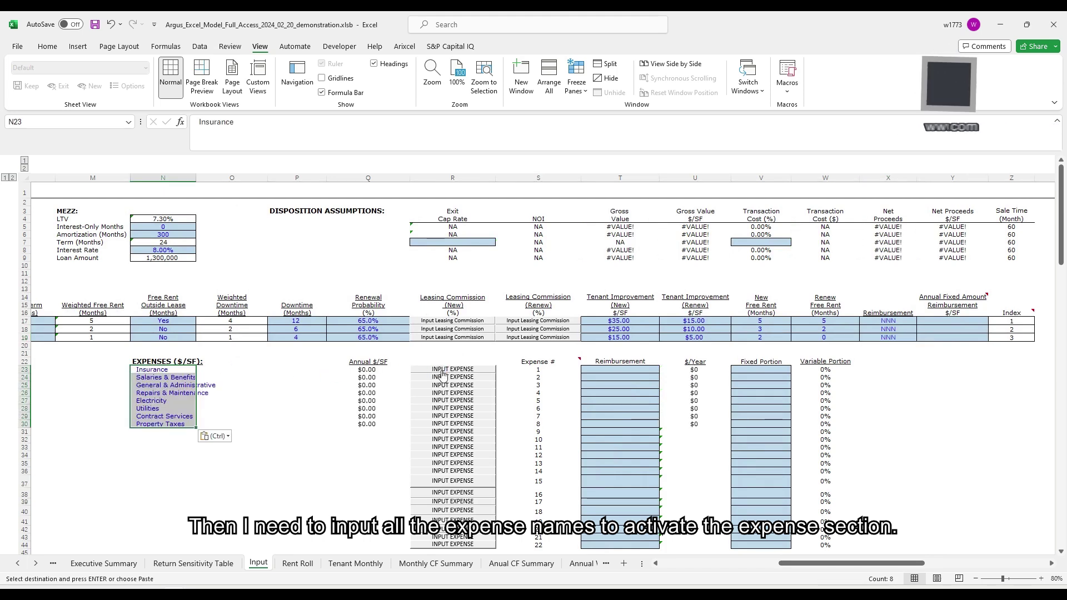
pyautogui.click(451, 365)
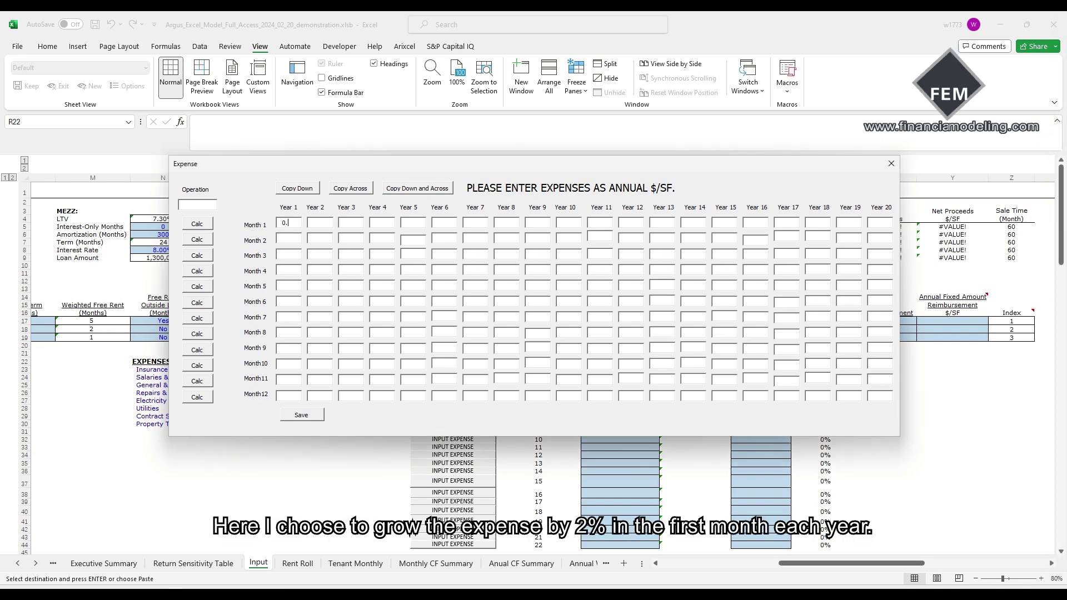
# Step: Fill the Insurance grid with $0.36 and grow it 2% yearly using *1.02
pyautogui.write('0.36')
pyautogui.click(395, 191)
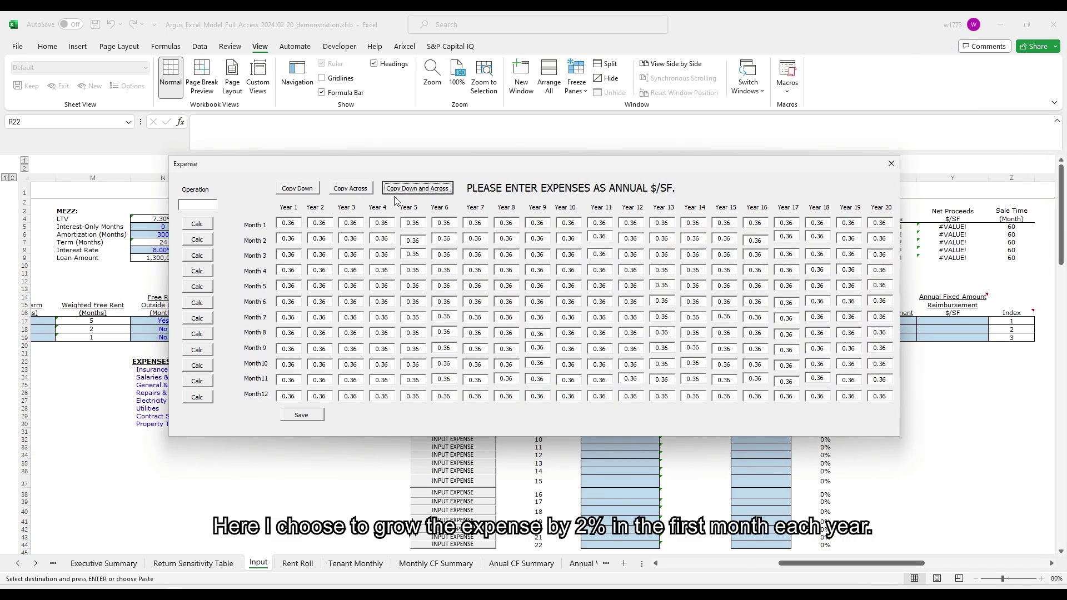
pyautogui.click(197, 205)
pyautogui.write('*1.02')
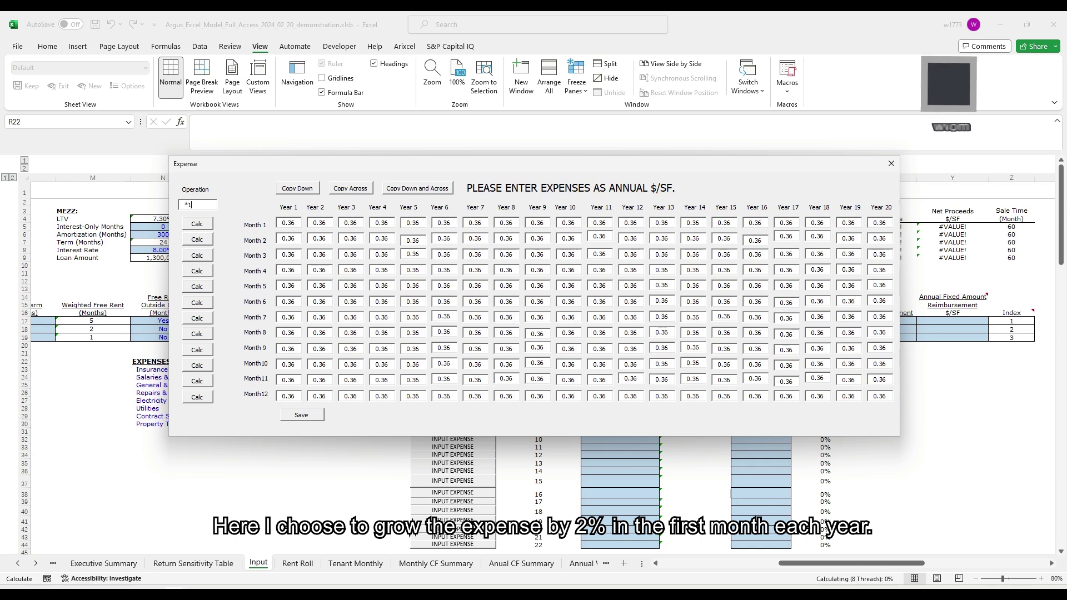
pyautogui.click(204, 226)
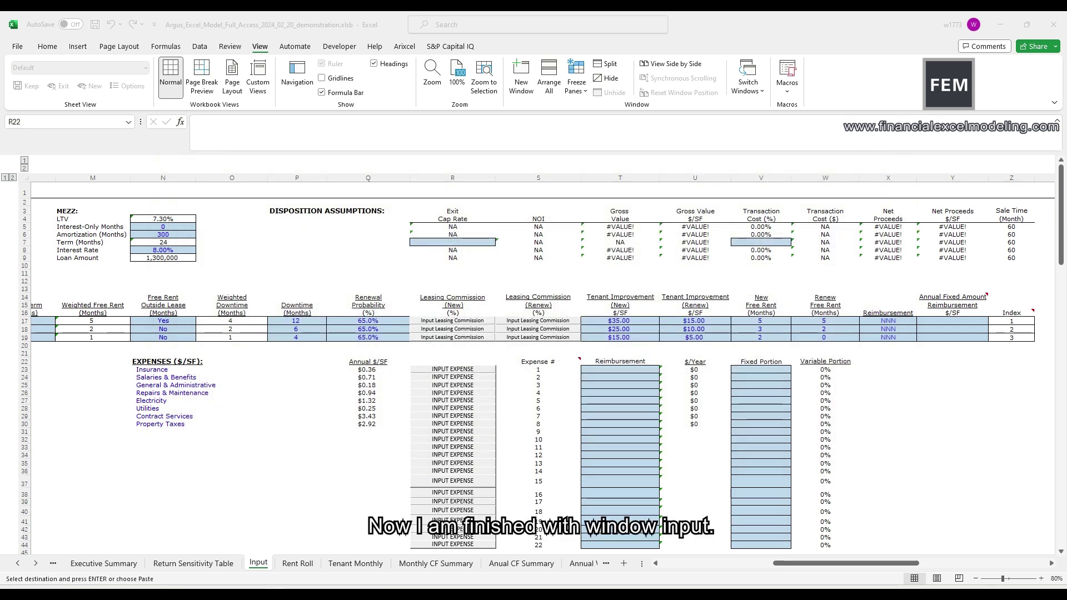
# Step: Make all expenses reimbursable and 100% fixed, with Electricity and Utilities at 80% fixed
pyautogui.click(633, 370)
pyautogui.press('Return')
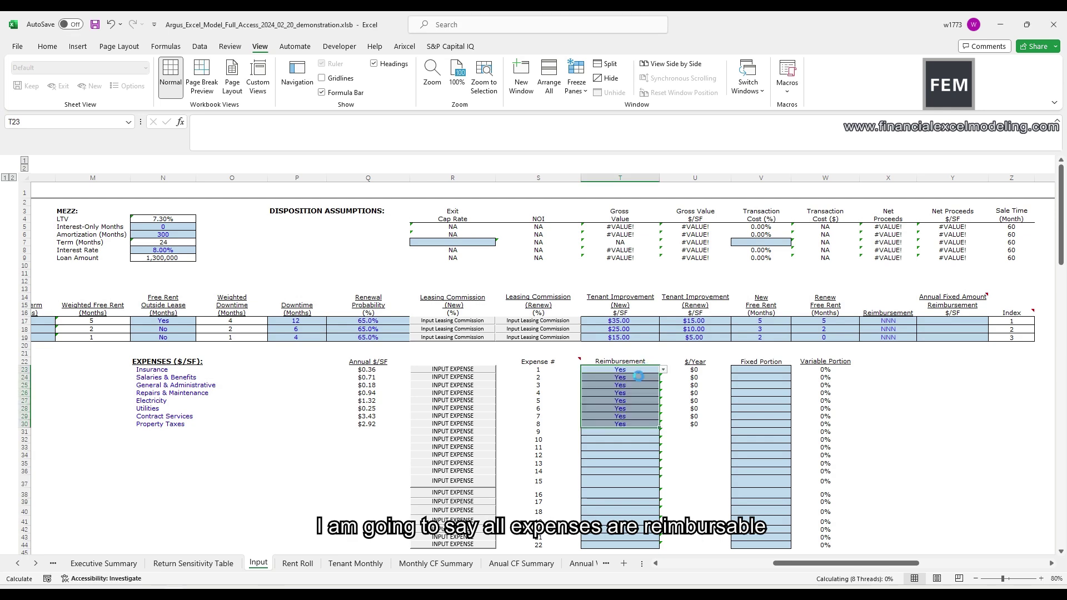
pyautogui.click(749, 370)
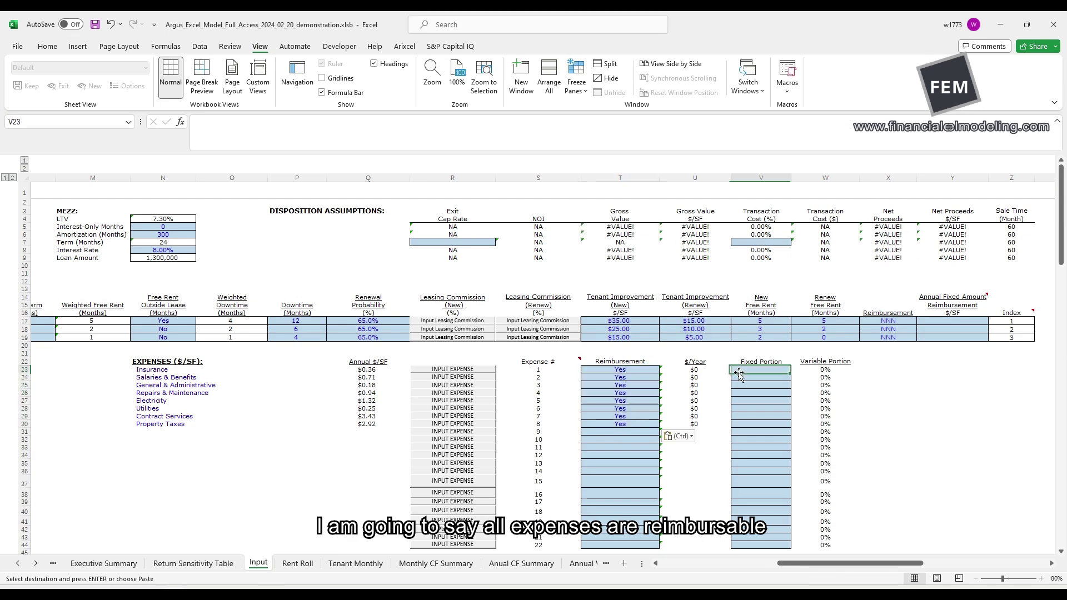
pyautogui.press('Return')
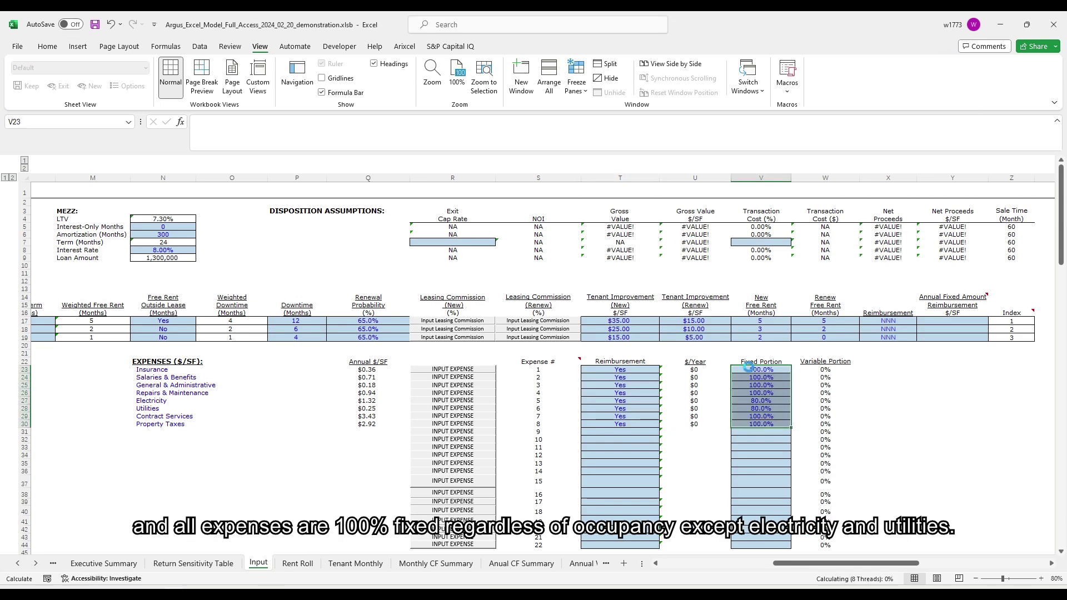
pyautogui.moveTo(761, 400); pyautogui.dragTo(761, 409)
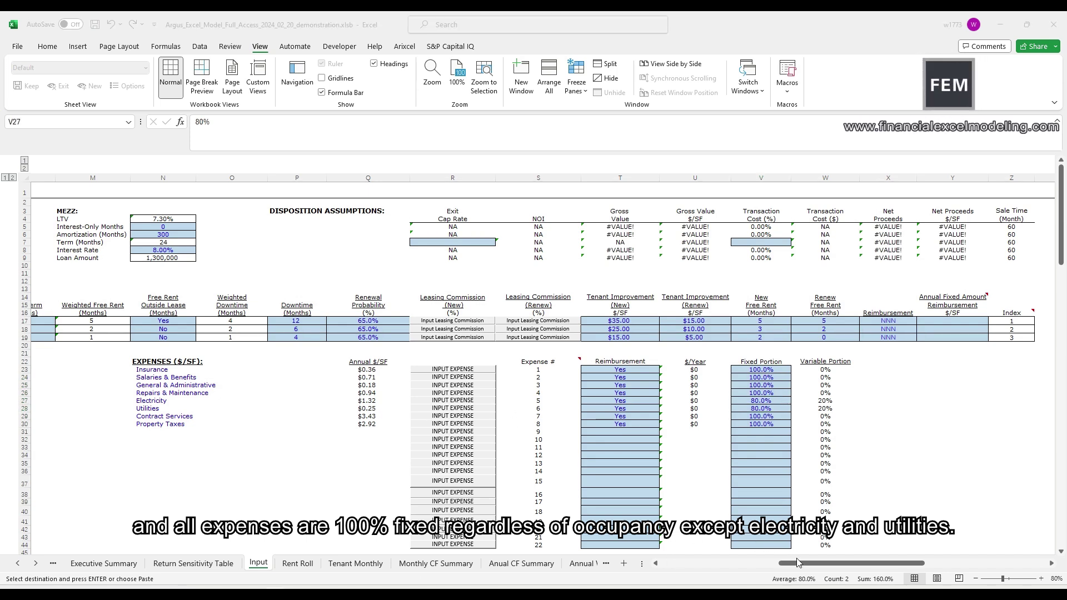
pyautogui.moveTo(798, 562); pyautogui.dragTo(779, 563)
# Step: Enter a 4% management fee marked not reimbursable and a 1% asset management fee
pyautogui.scroll(-3, 705, 489)
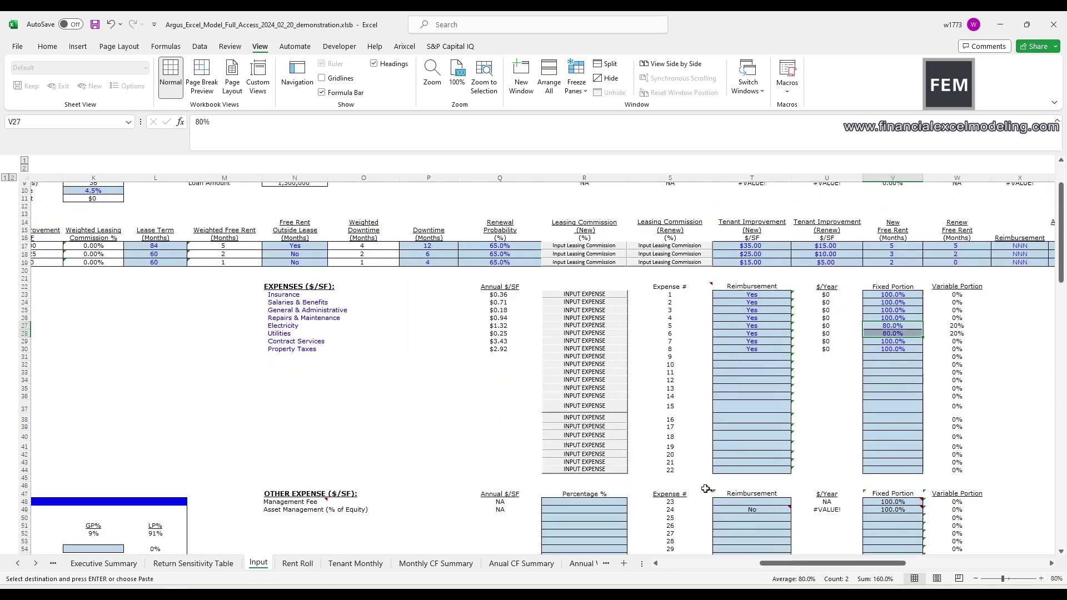
pyautogui.scroll(-4, 706, 489)
pyautogui.click(566, 402)
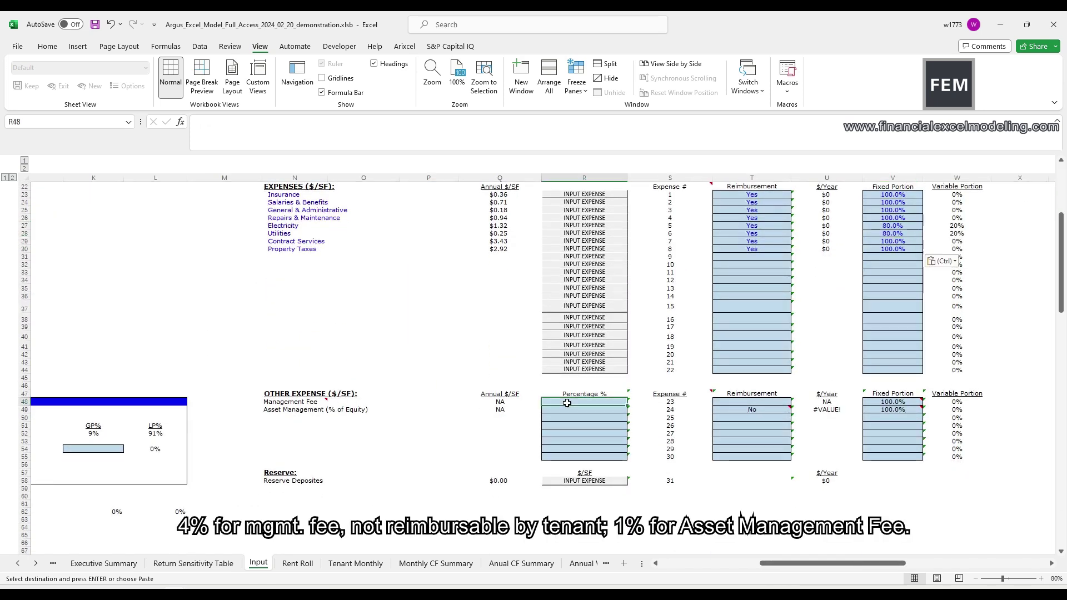
pyautogui.write('4')
pyautogui.press('Return')
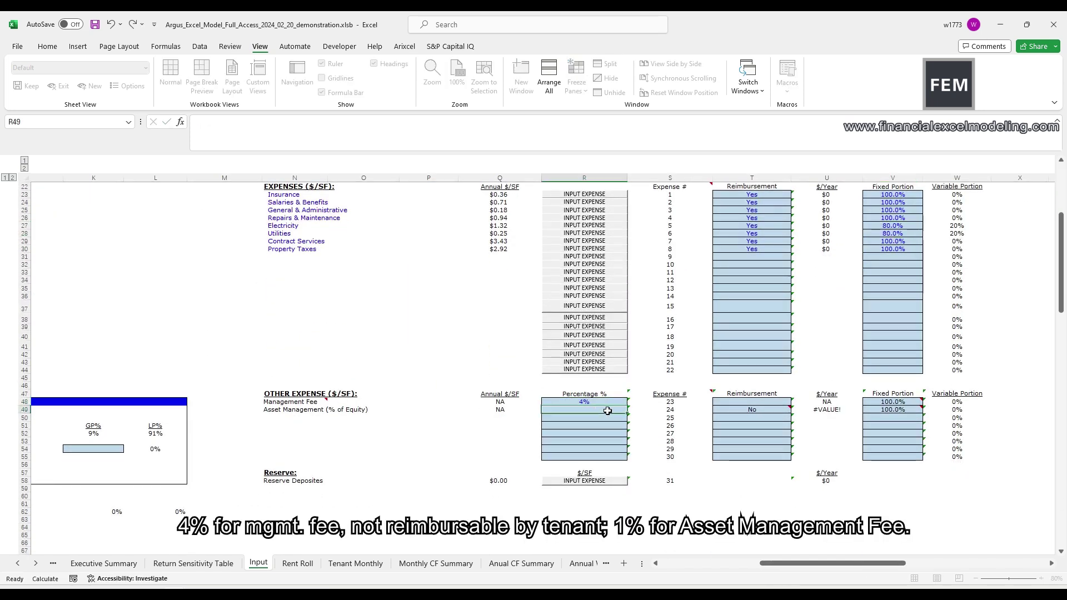
pyautogui.write('1')
pyautogui.click(759, 402)
pyautogui.click(796, 402)
pyautogui.click(748, 413)
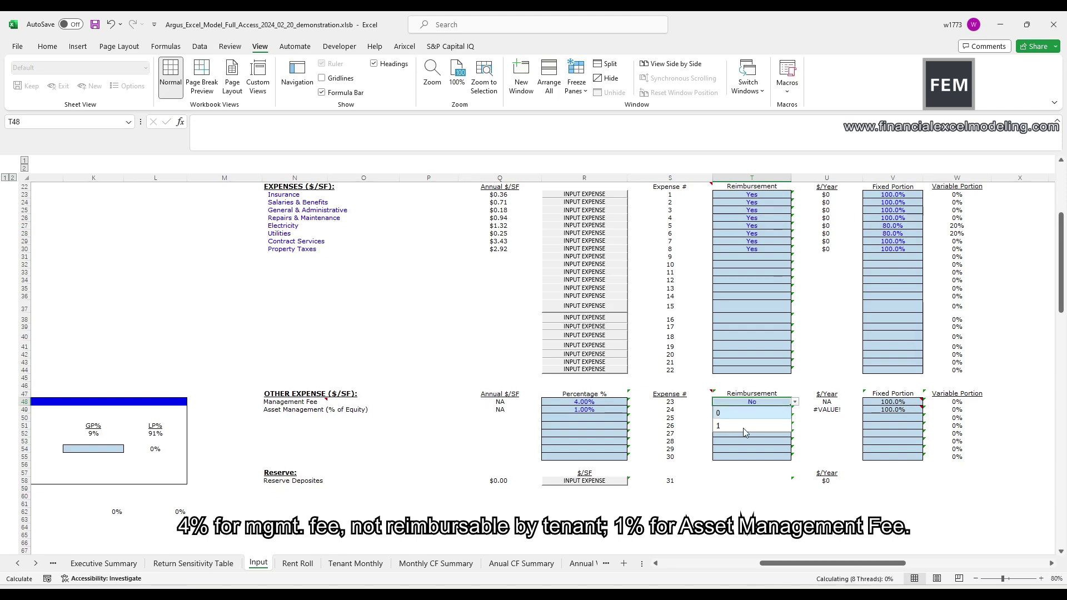
pyautogui.moveTo(844, 563); pyautogui.dragTo(751, 572)
# Step: Set General Vacancy to 8%
pyautogui.click(550, 296)
pyautogui.write('8%')
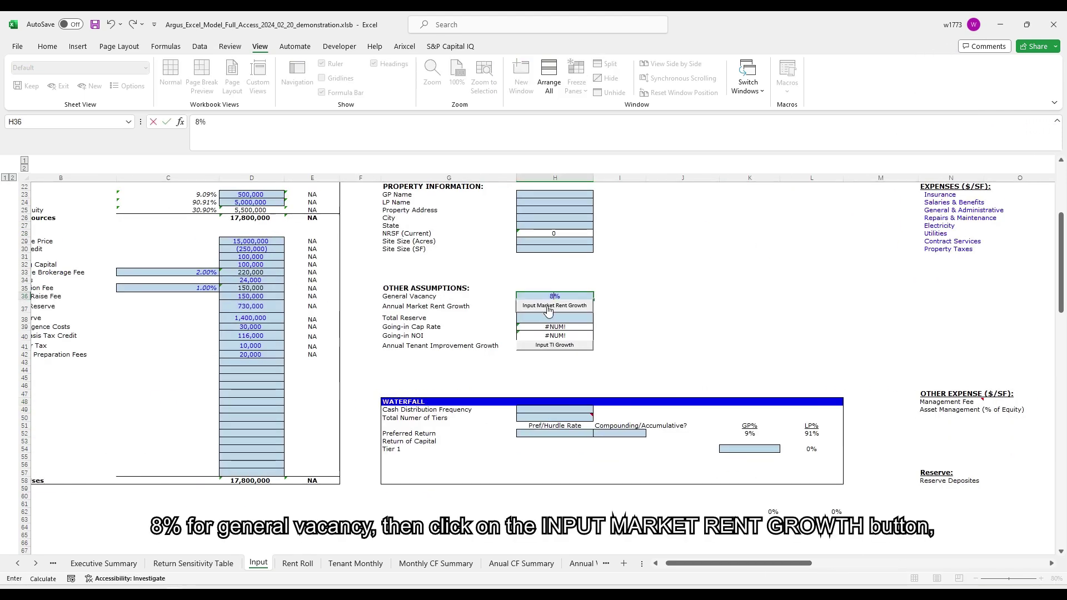
pyautogui.click(540, 310)
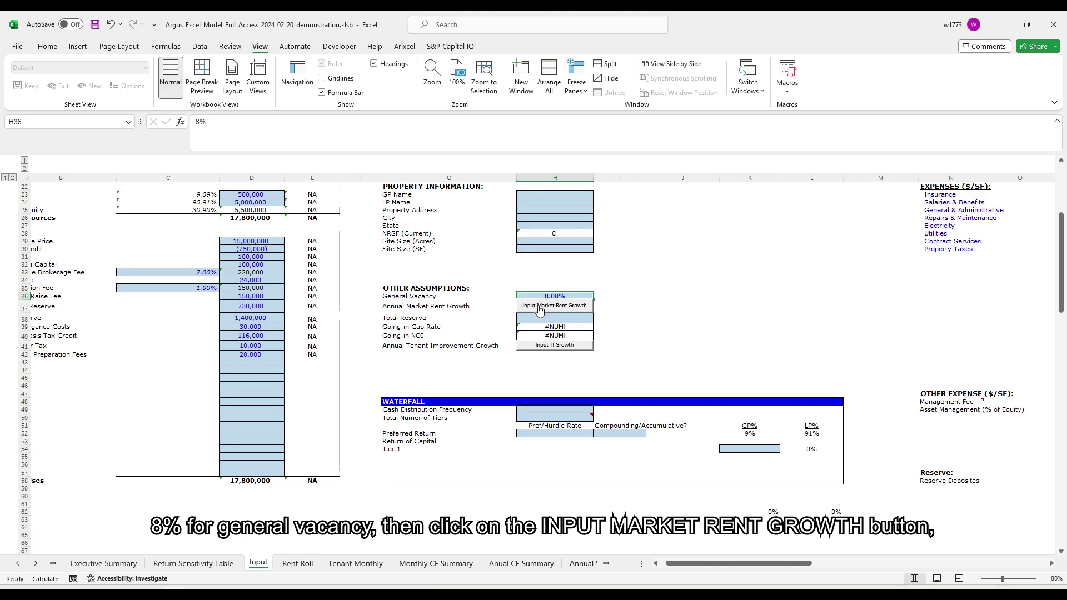
# Step: Fill the market rent growth schedule with 0.03 for every month and year
pyautogui.click(540, 309)
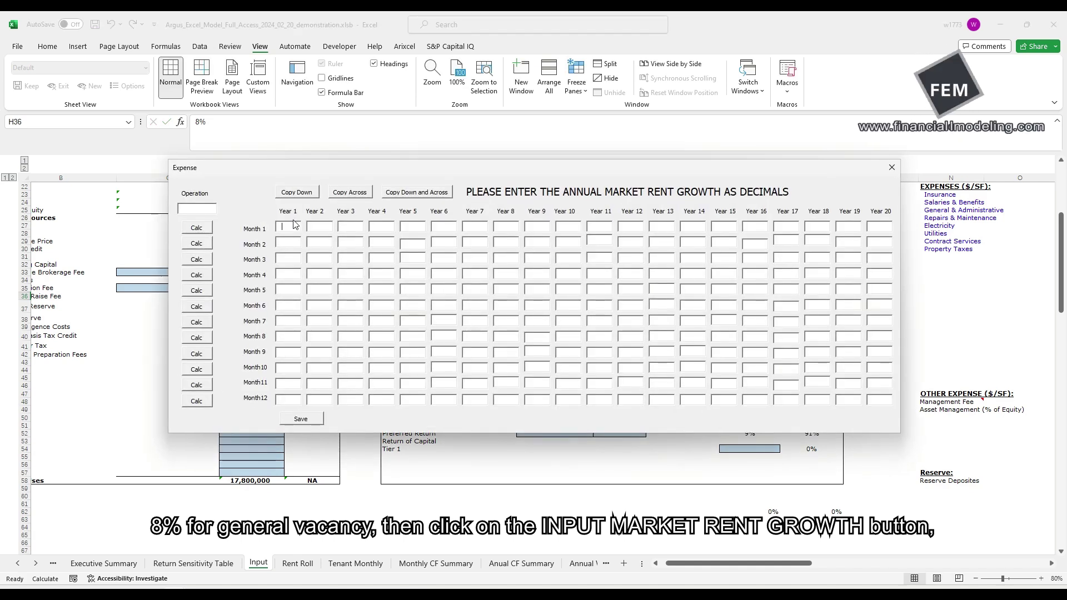
pyautogui.click(297, 224)
pyautogui.write('0.03')
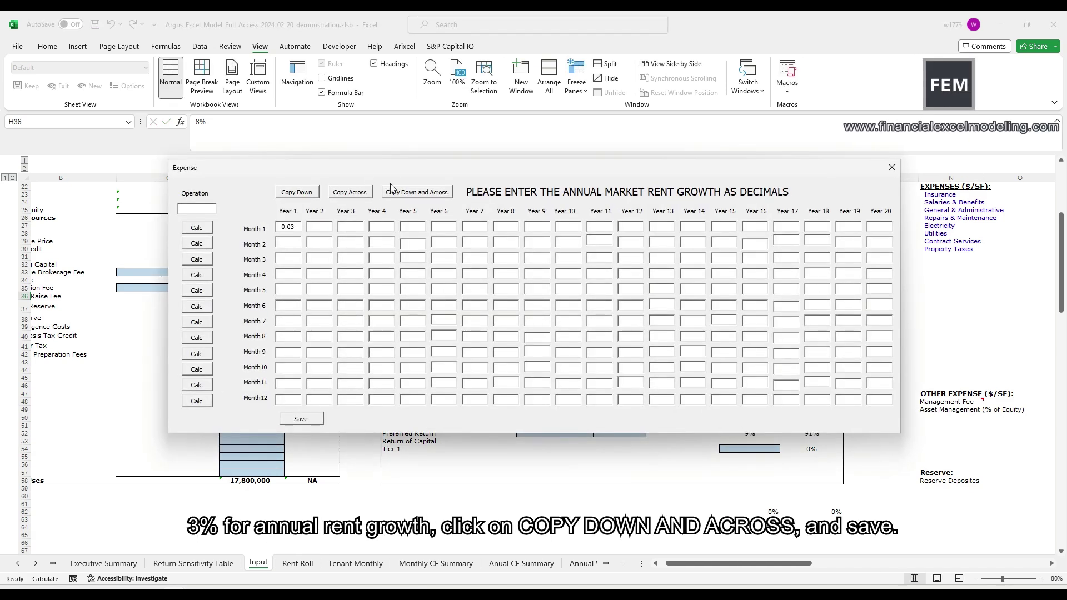
pyautogui.click(394, 194)
pyautogui.click(407, 197)
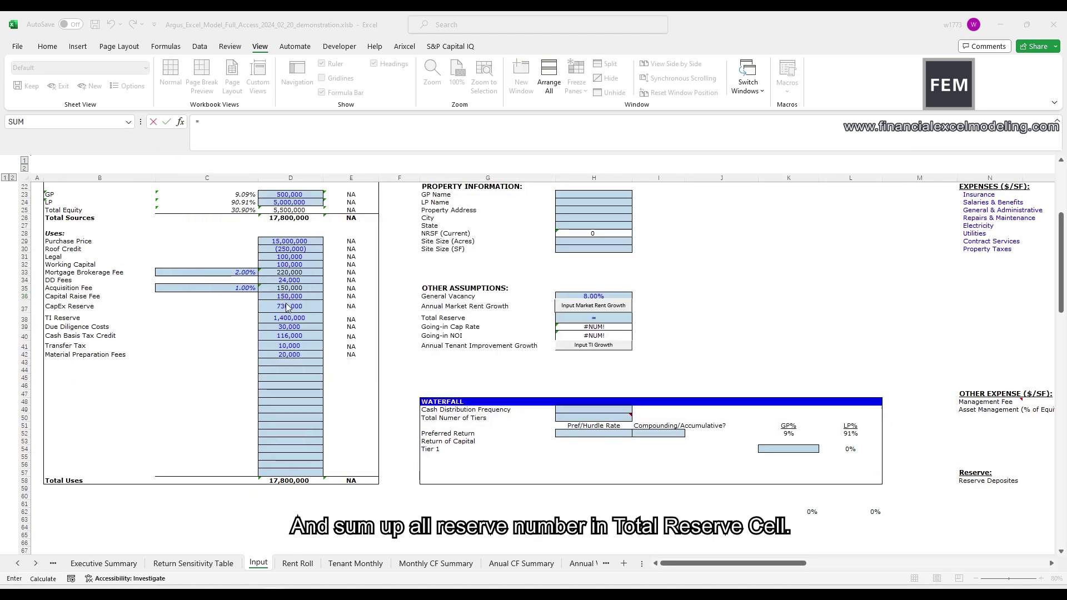
# Step: Save rent growth, sum CapEx and TI Reserves into Total Reserve, and distribute cash monthly
pyautogui.click(593, 318)
pyautogui.write('=')
pyautogui.click(290, 308)
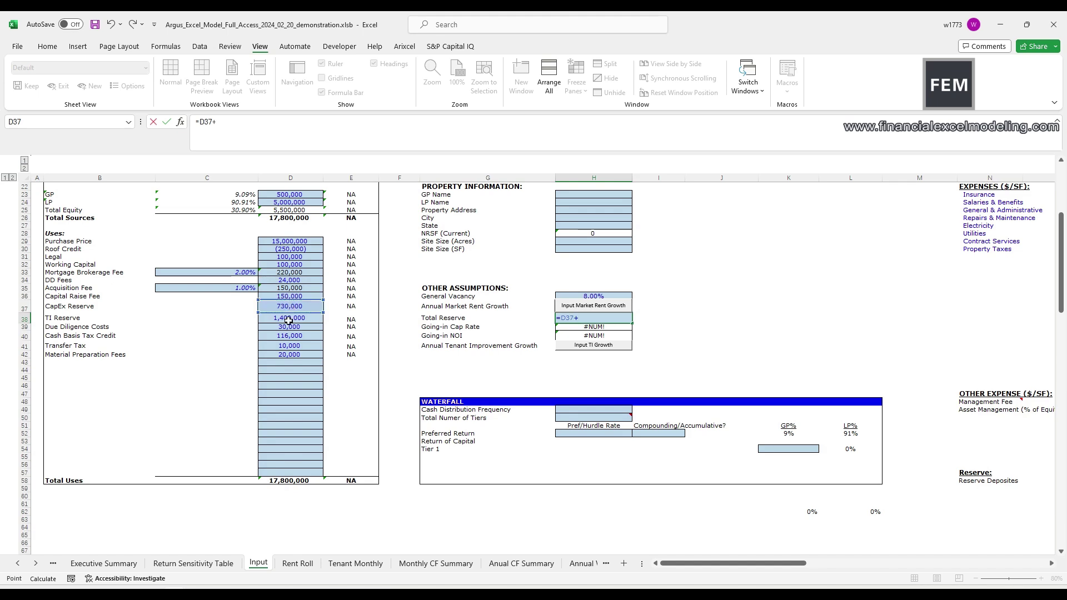
pyautogui.click(289, 320)
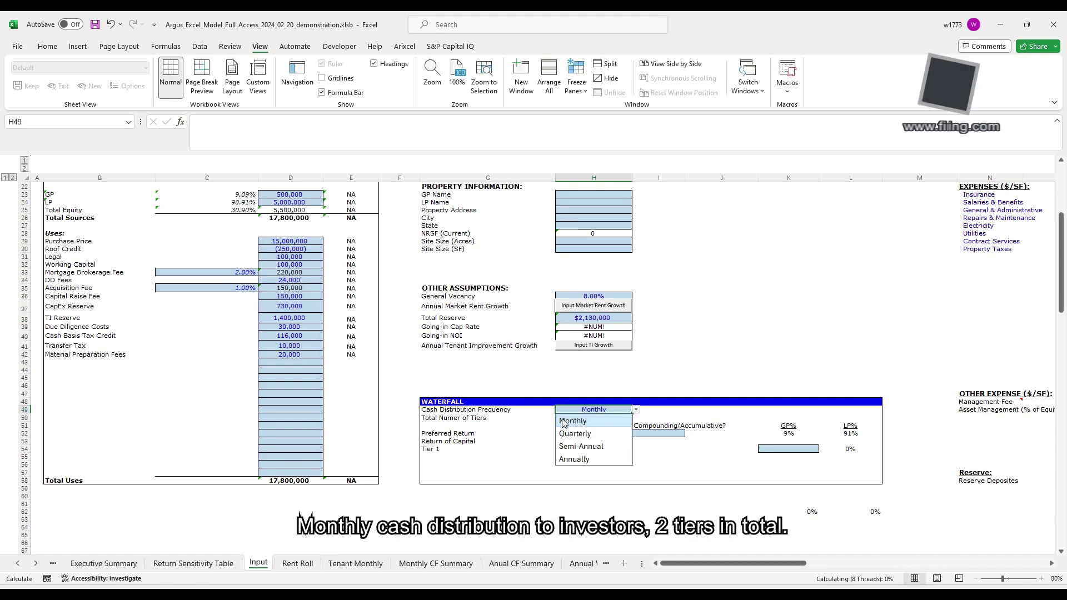
pyautogui.click(564, 422)
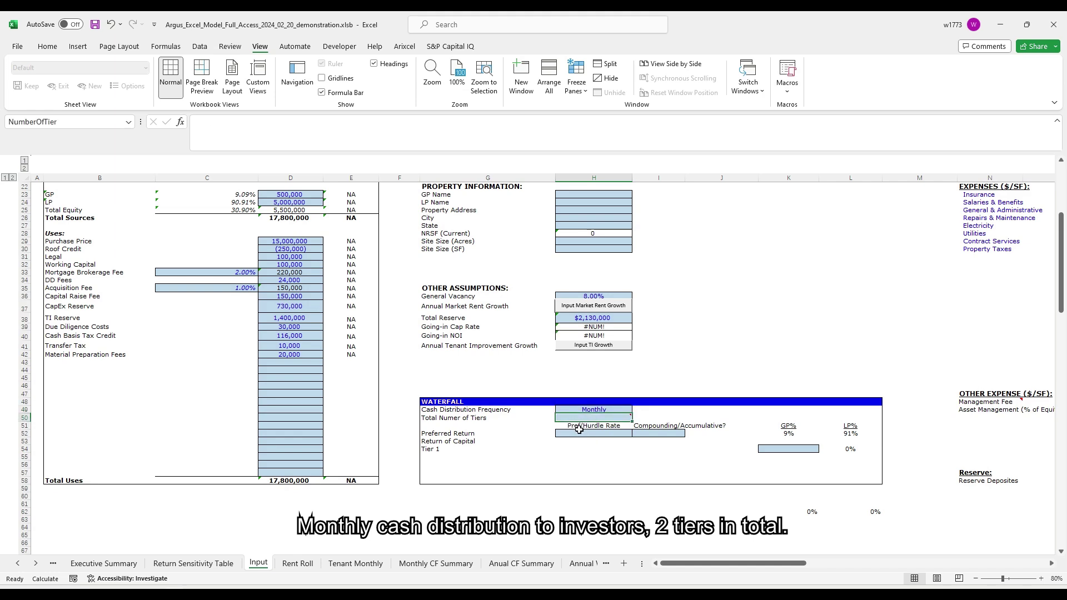
# Step: Set 2 waterfall tiers, an Accumulative preferred return and a 12% Tier 1 hurdle
pyautogui.write('2')
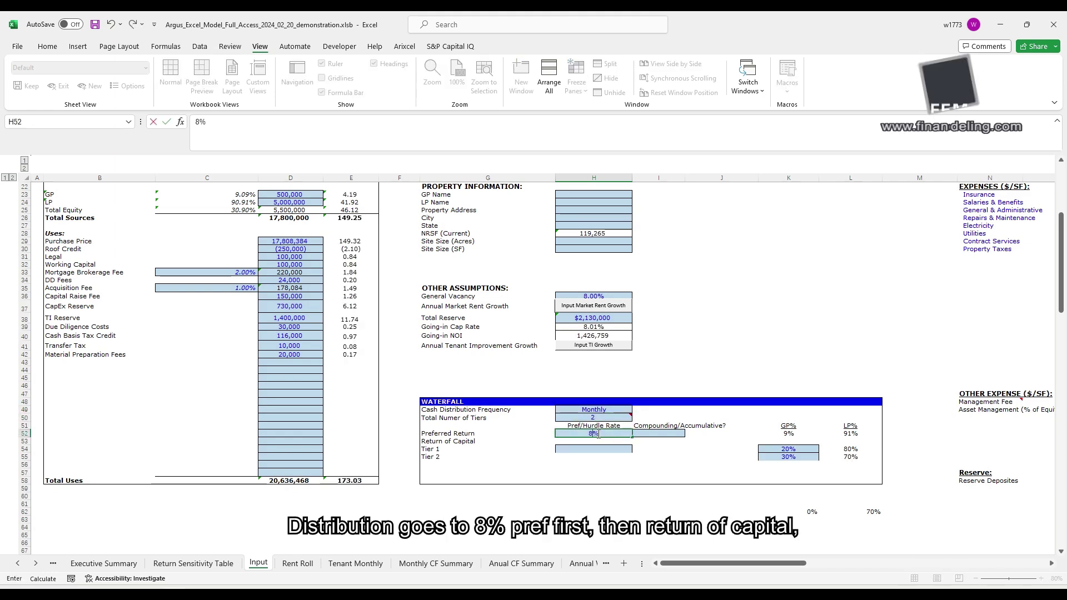
pyautogui.click(682, 433)
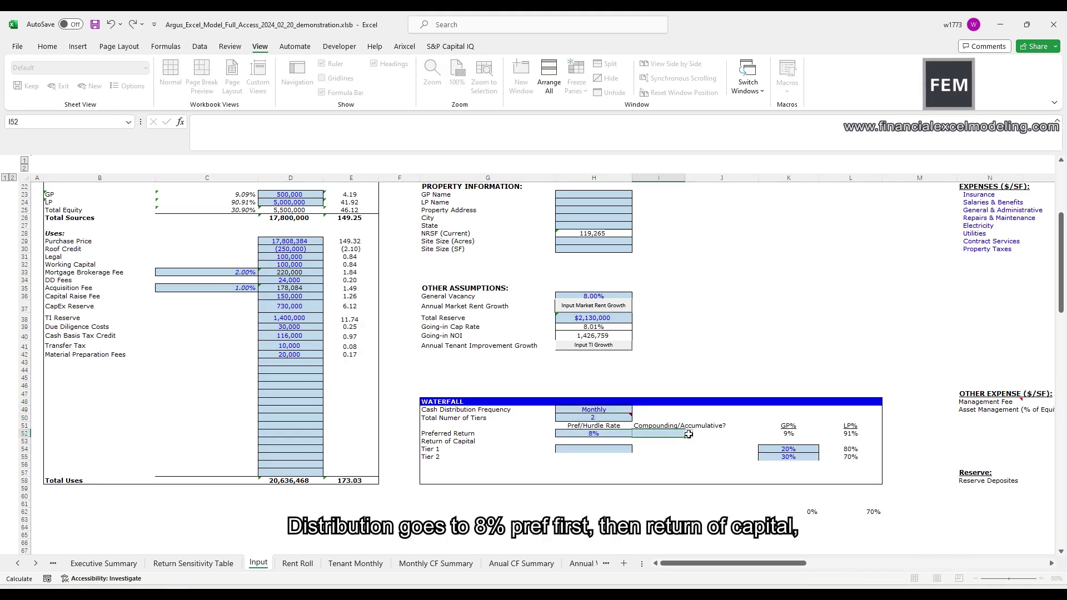
pyautogui.click(688, 433)
pyautogui.click(678, 458)
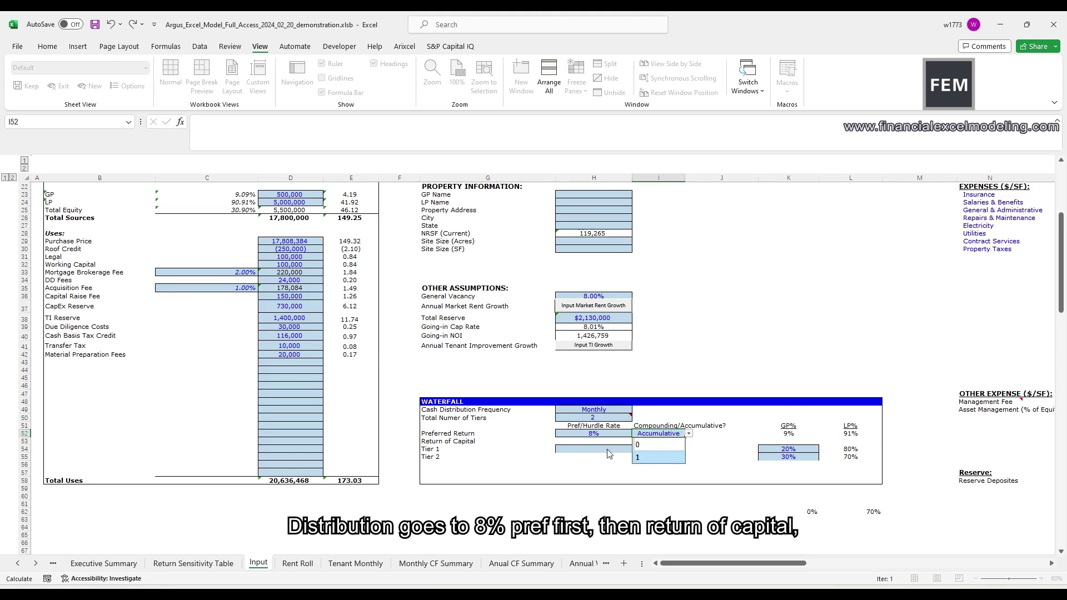
pyautogui.click(607, 449)
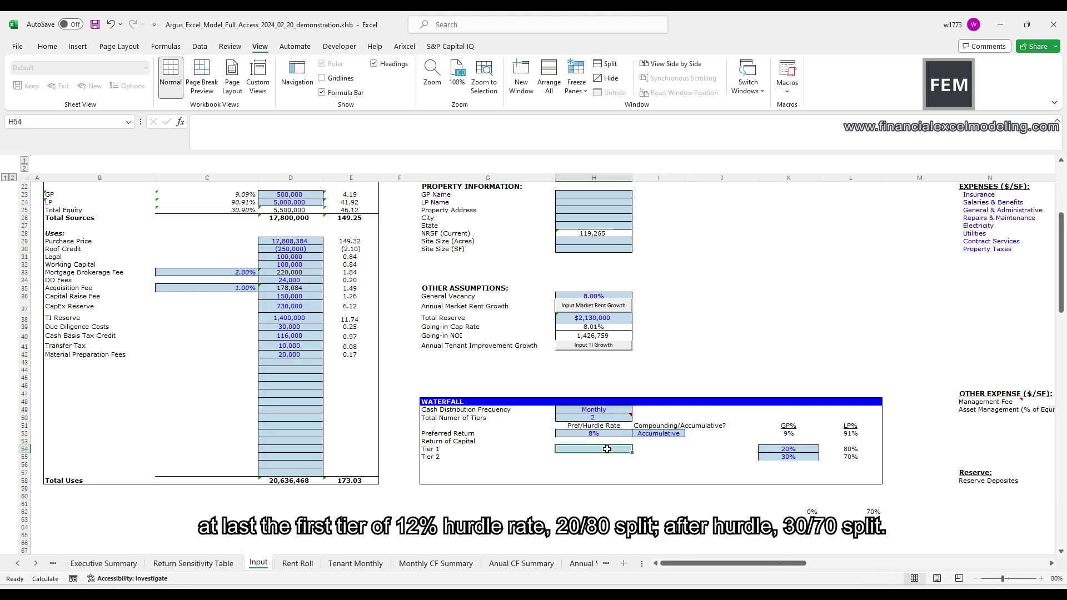
pyautogui.write('12')
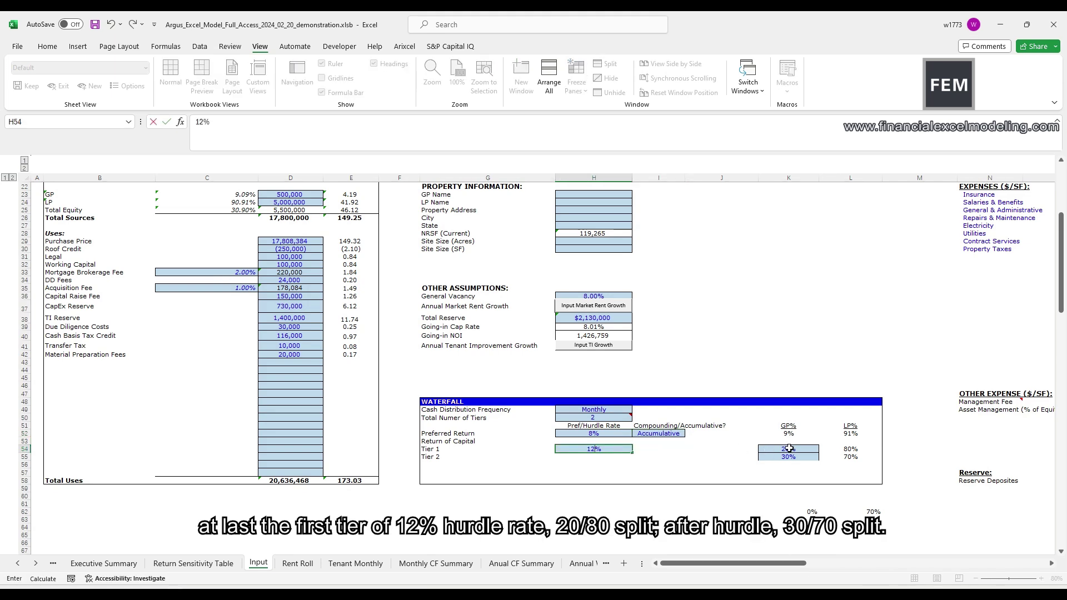
pyautogui.click(789, 451)
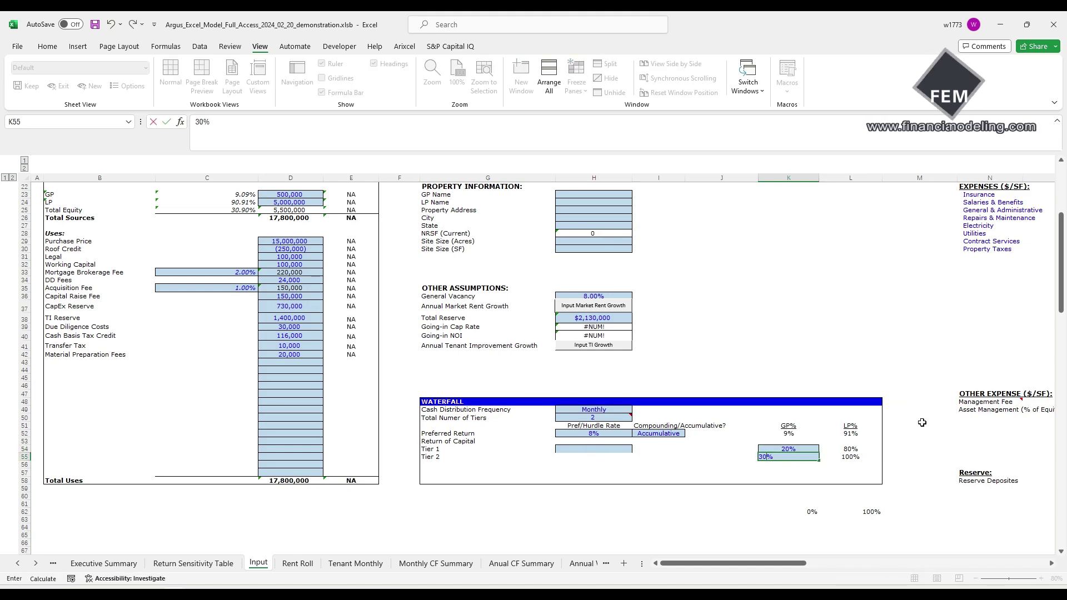
pyautogui.scroll(7, 922, 423)
# Step: Set the disposition exit cap rate to 8.5% and transaction cost to 1.25%, then show Rent Roll
pyautogui.moveTo(777, 563); pyautogui.dragTo(889, 564)
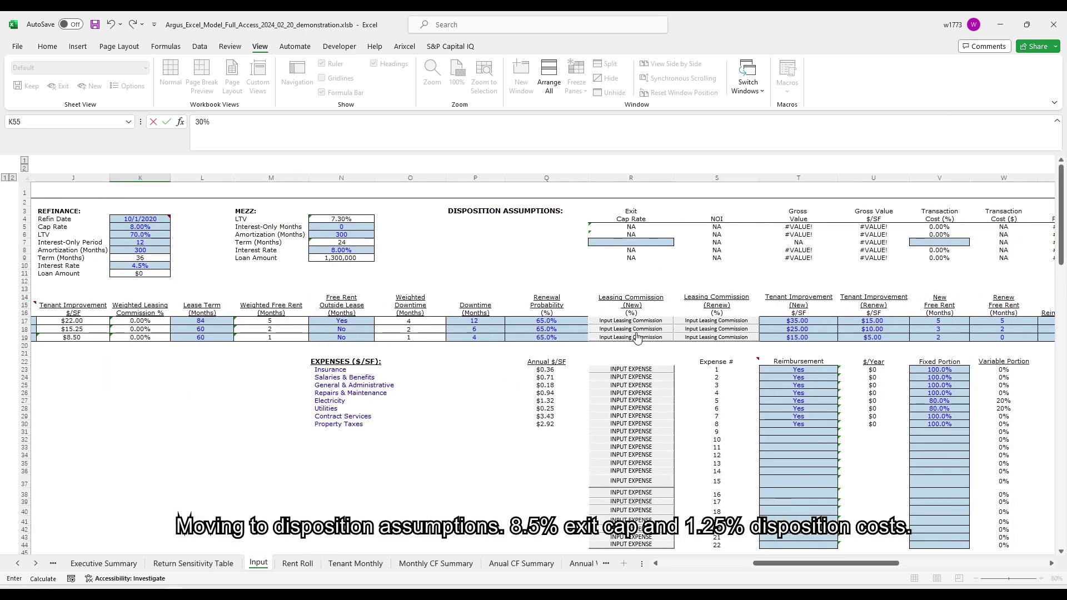
pyautogui.click(632, 240)
pyautogui.write('8.5%')
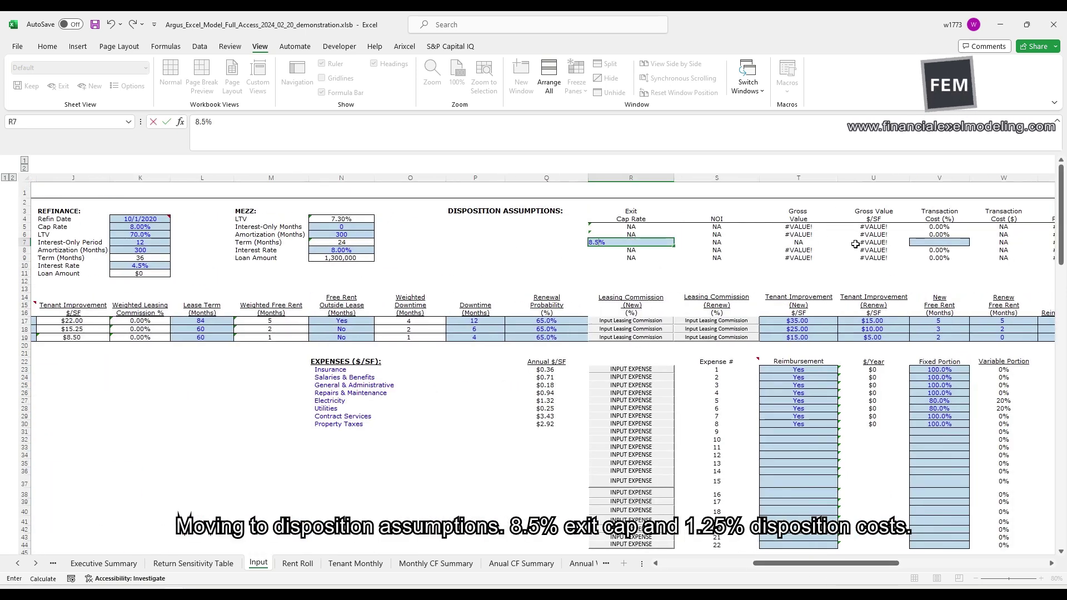
pyautogui.click(934, 243)
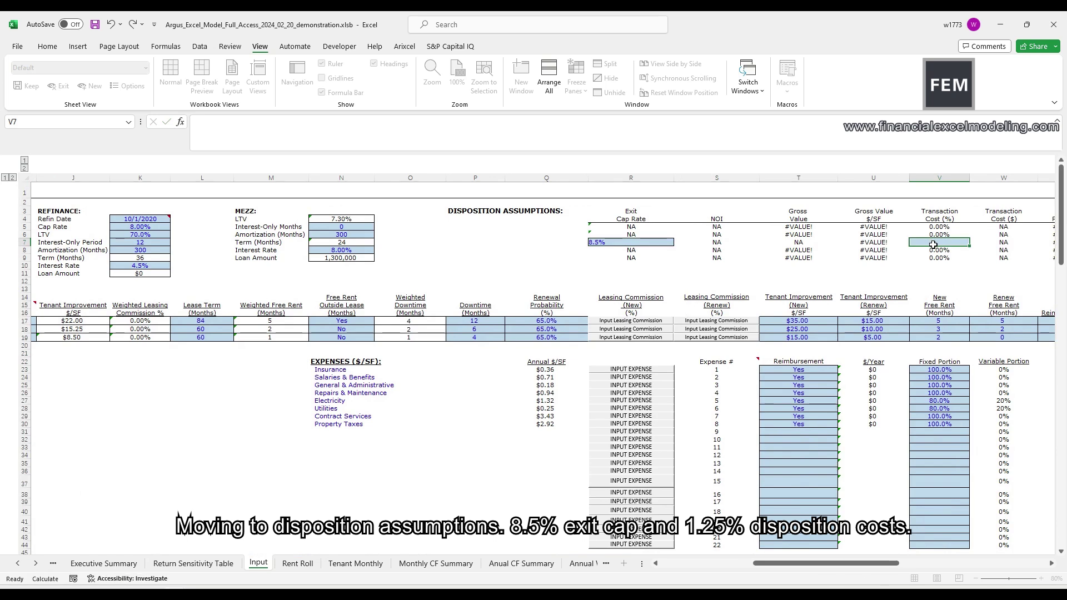
pyautogui.write('1.25')
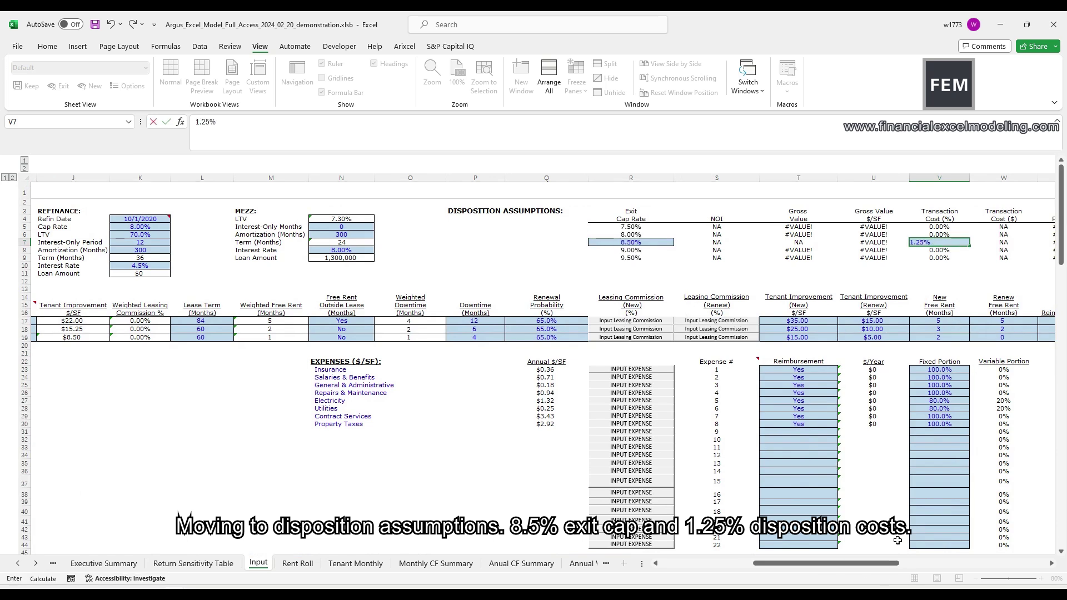
pyautogui.moveTo(889, 563); pyautogui.dragTo(796, 563)
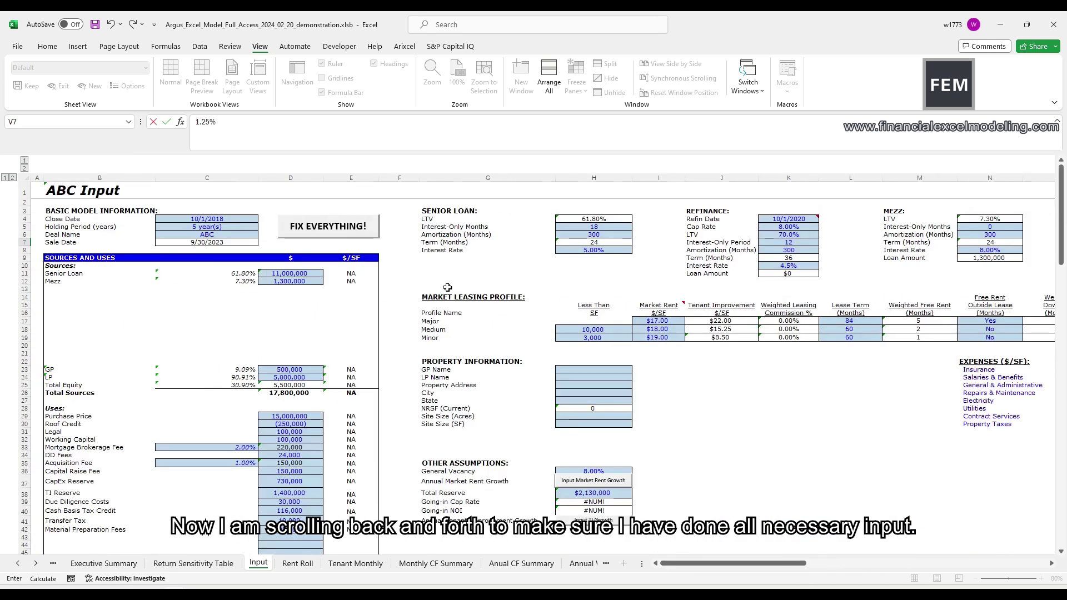
pyautogui.click(236, 221)
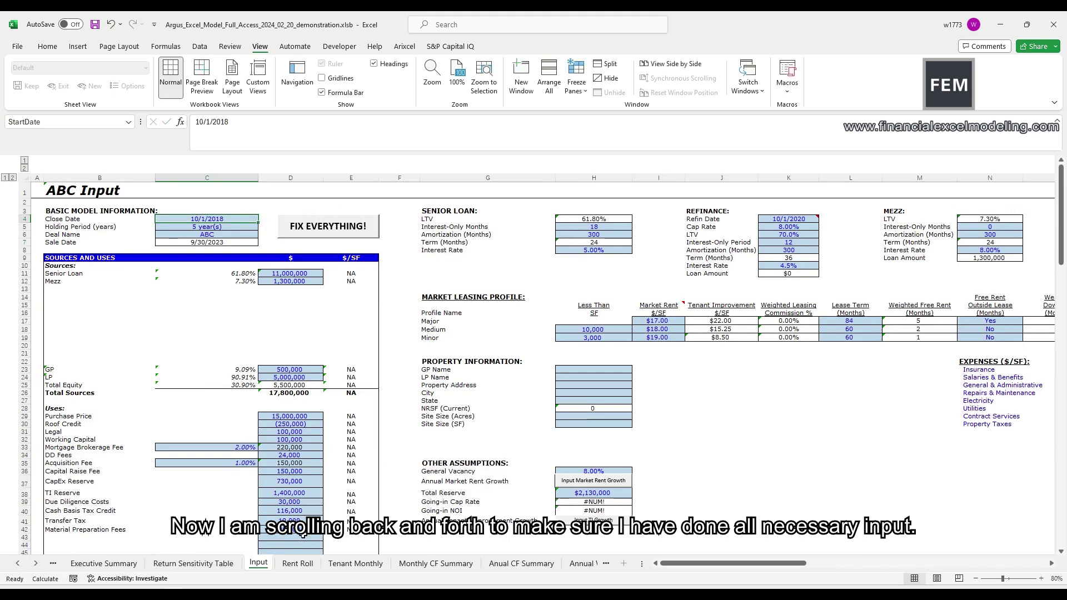
pyautogui.click(299, 563)
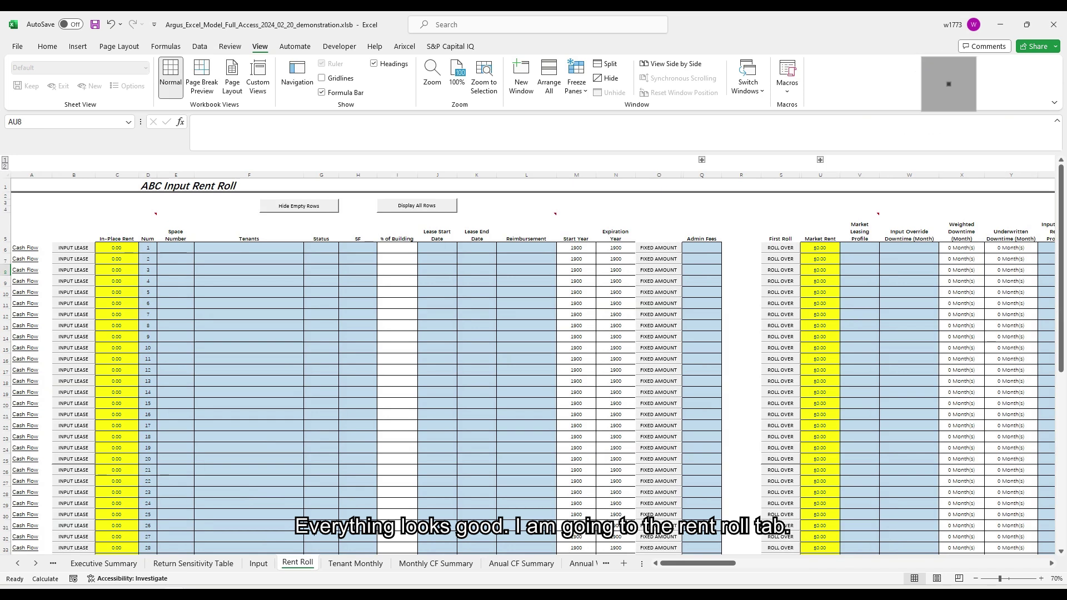
# Step: Paste the 19-space rent roll data at E6 and check its lease date and reimbursement columns
pyautogui.click(176, 259)
pyautogui.hotkey('ctrl', 'c')
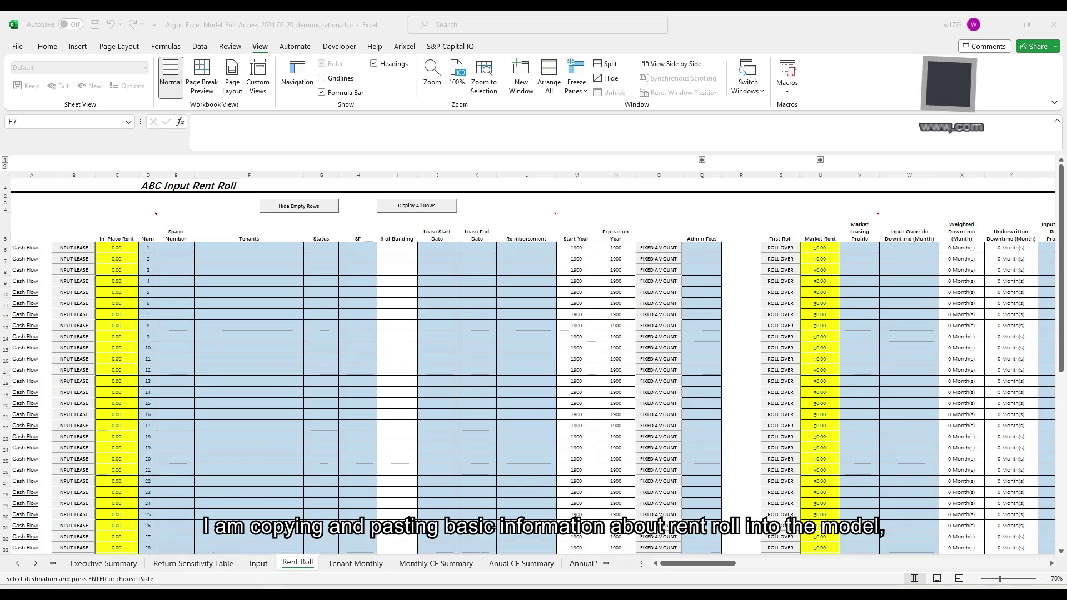
pyautogui.click(179, 247)
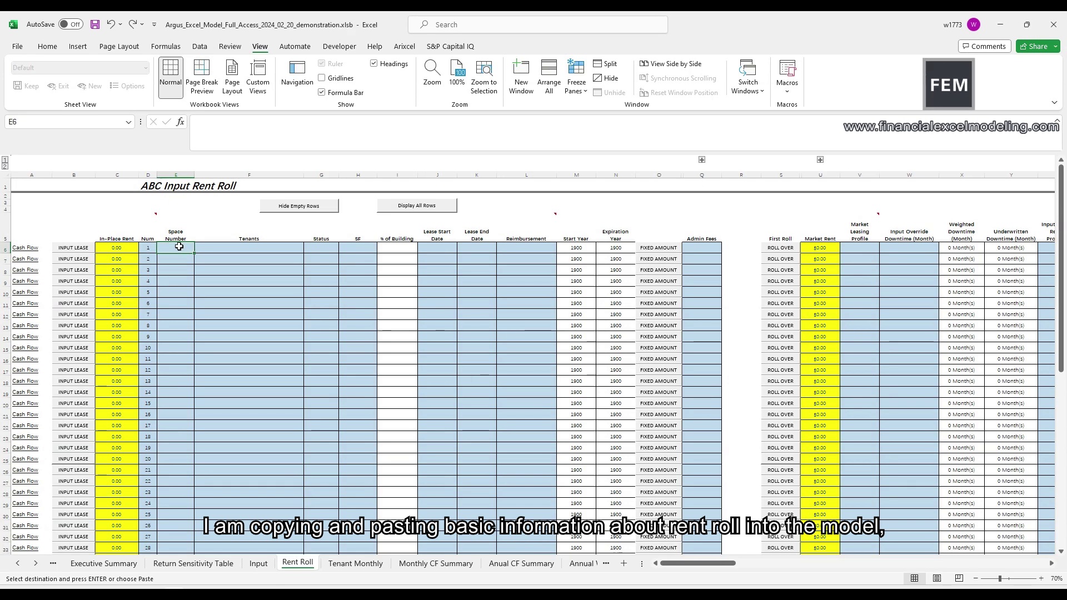
pyautogui.hotkey('ctrl', 'v')
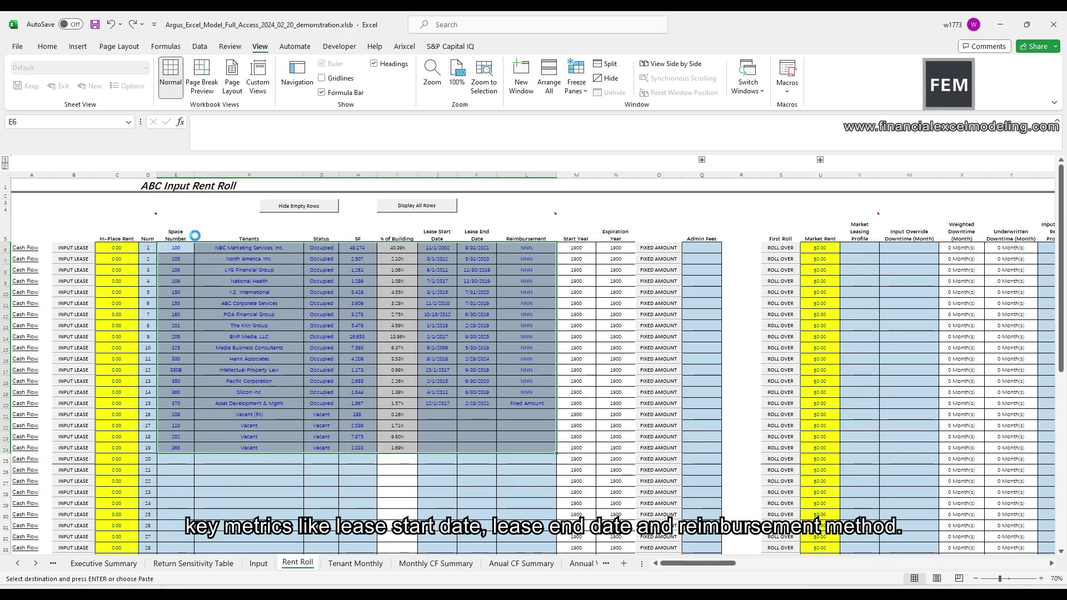
pyautogui.click(441, 231)
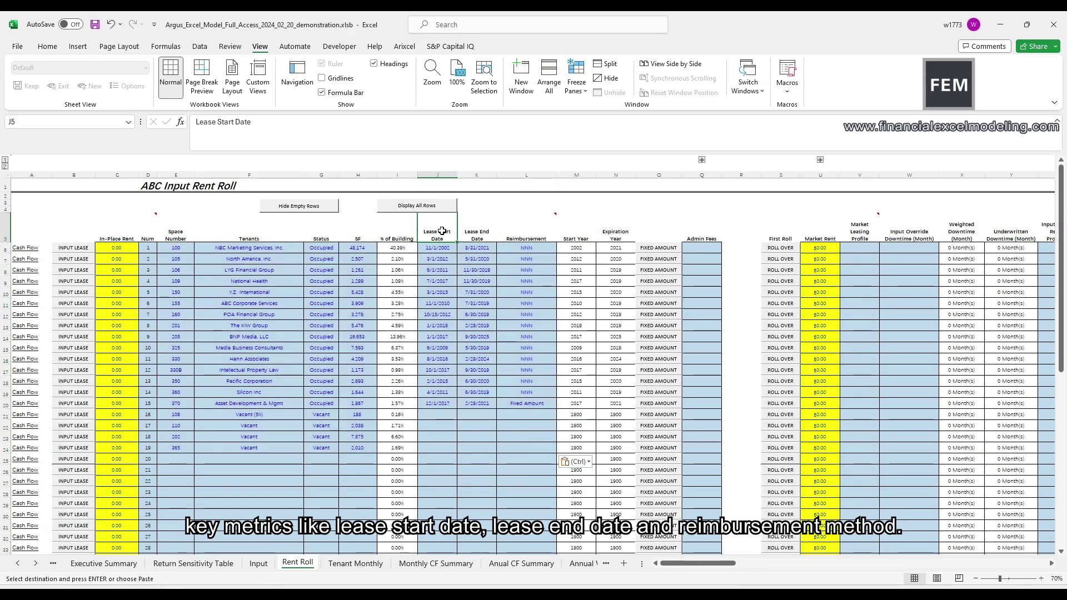
pyautogui.click(481, 232)
pyautogui.moveTo(520, 259); pyautogui.dragTo(519, 231)
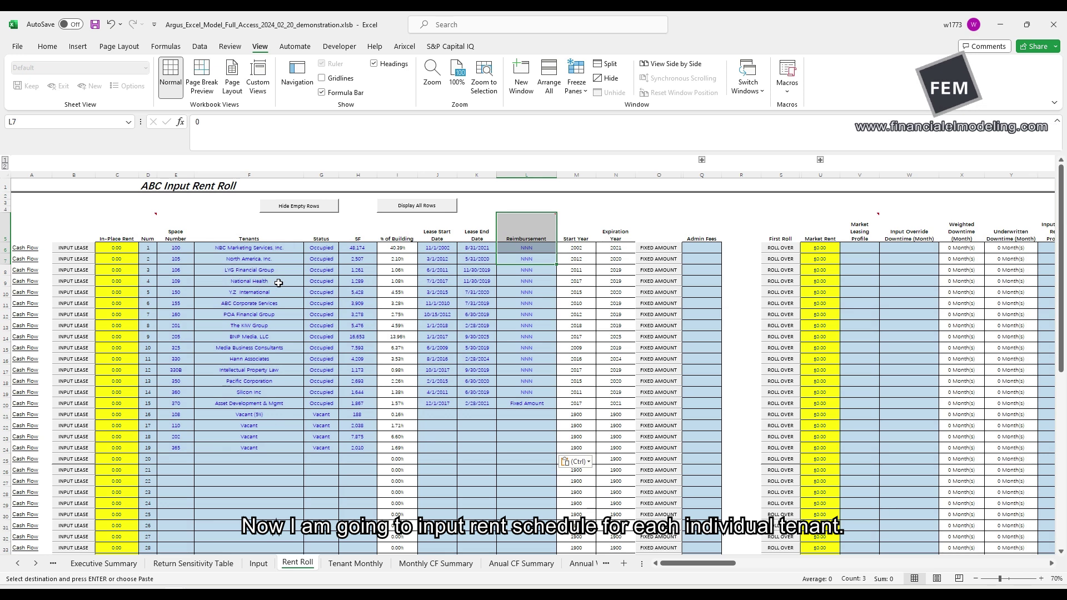
# Step: Give the first tenant a $15.50 rent across all periods with a +1 yearly step, and save
pyautogui.click(66, 251)
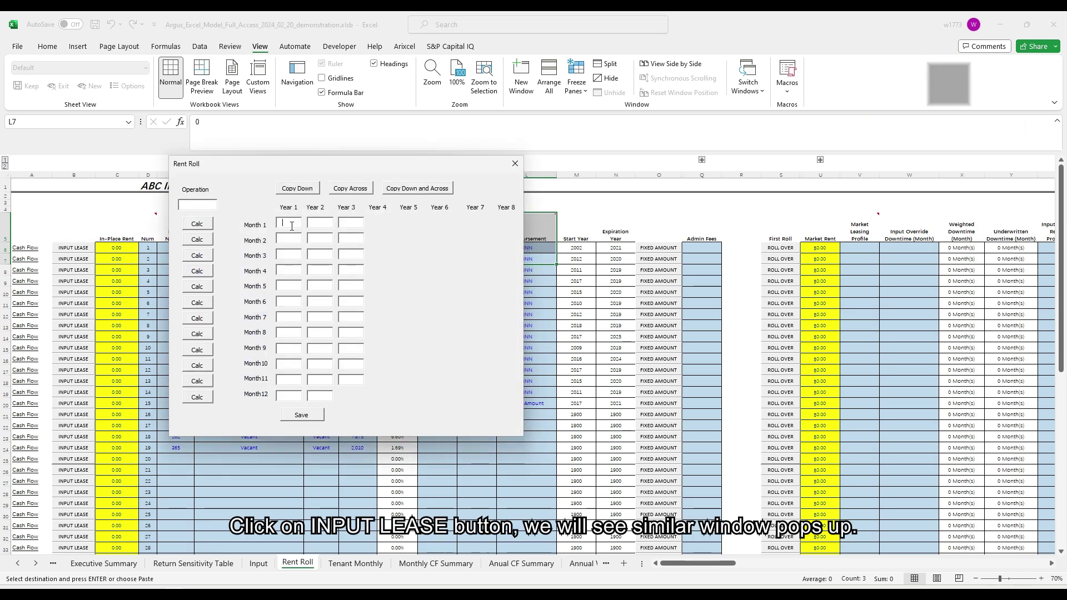
pyautogui.write('15.5')
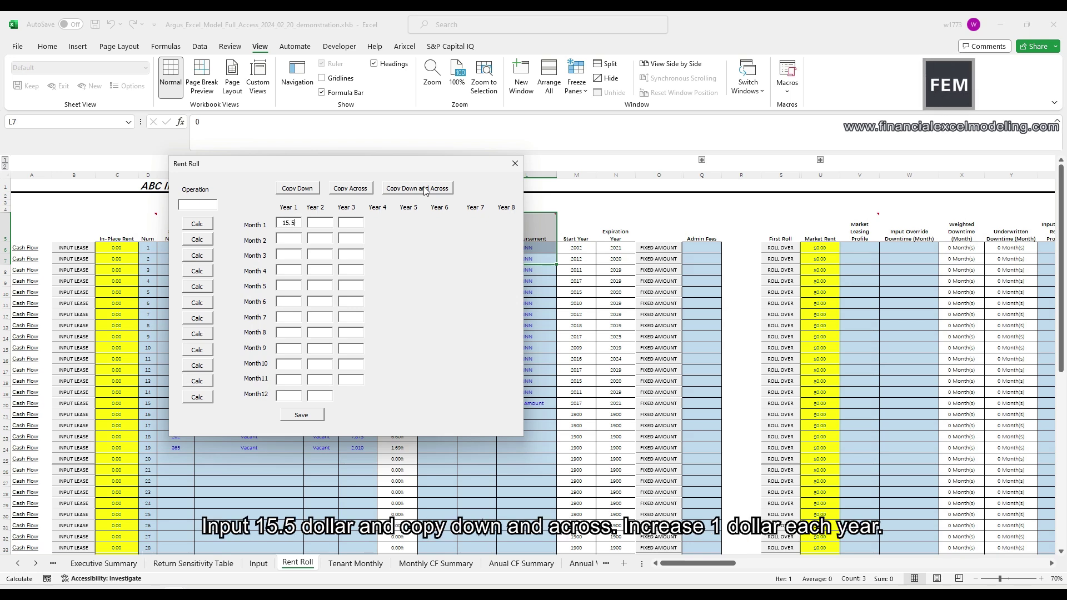
pyautogui.click(425, 191)
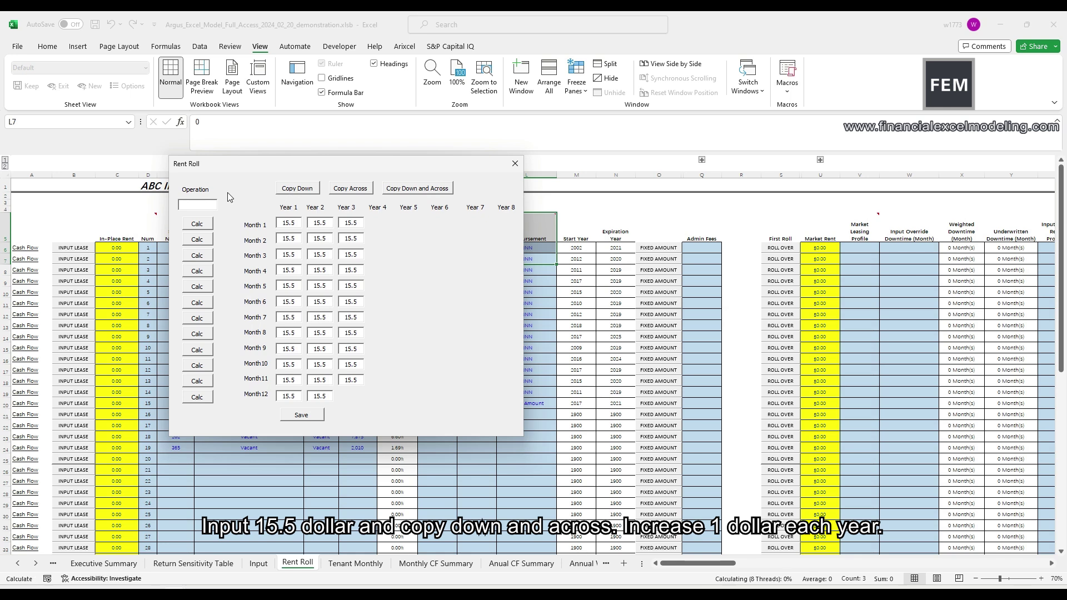
pyautogui.click(199, 205)
pyautogui.write('+1')
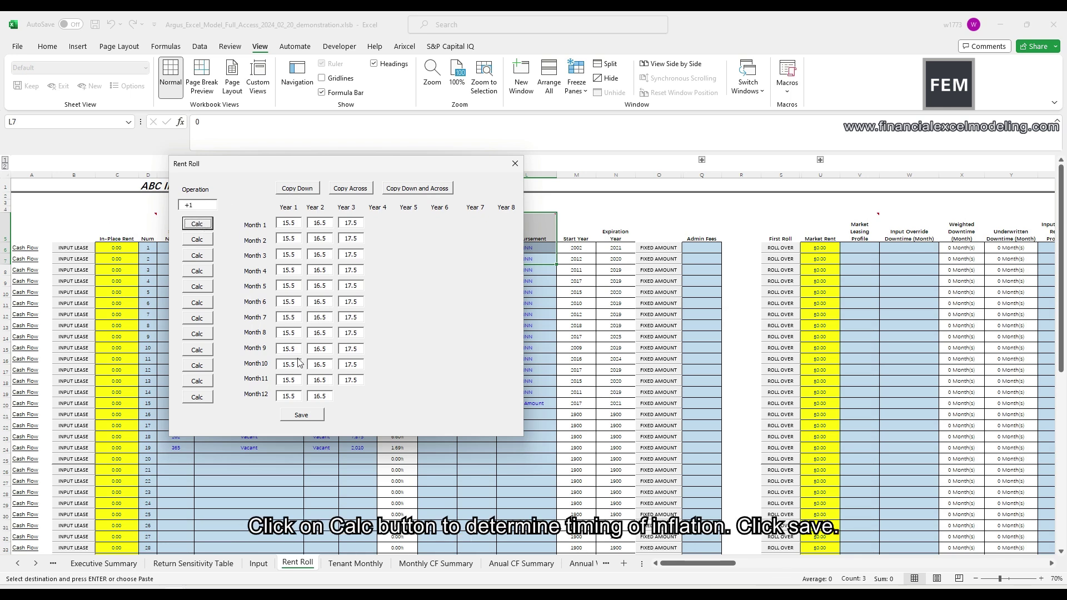
pyautogui.click(301, 415)
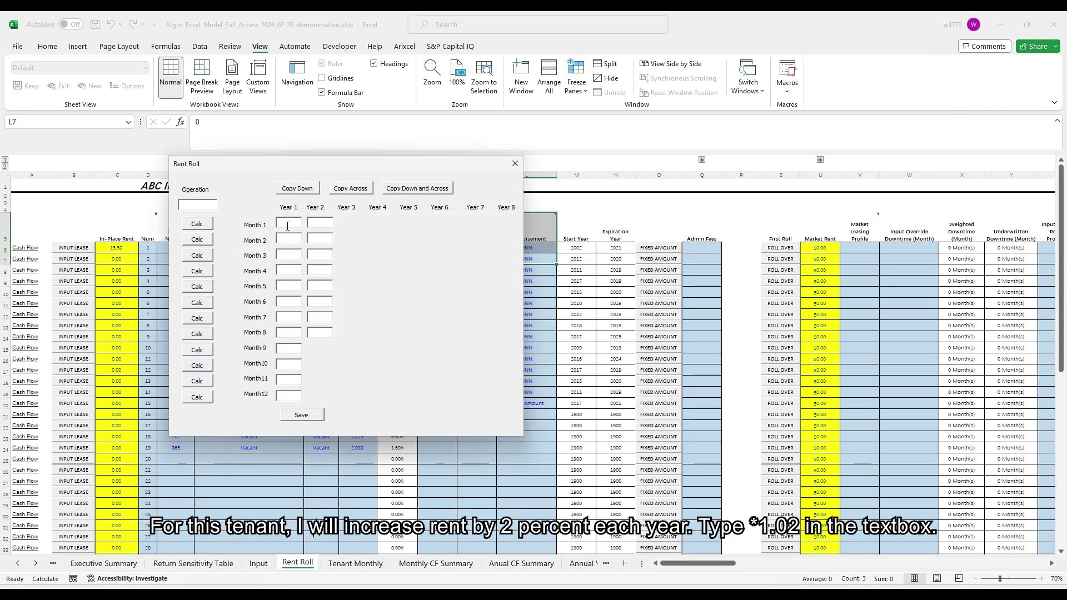
# Step: Fill the next tenant's starting rent across all periods with a *1.02 (2%) yearly increase
pyautogui.click(430, 189)
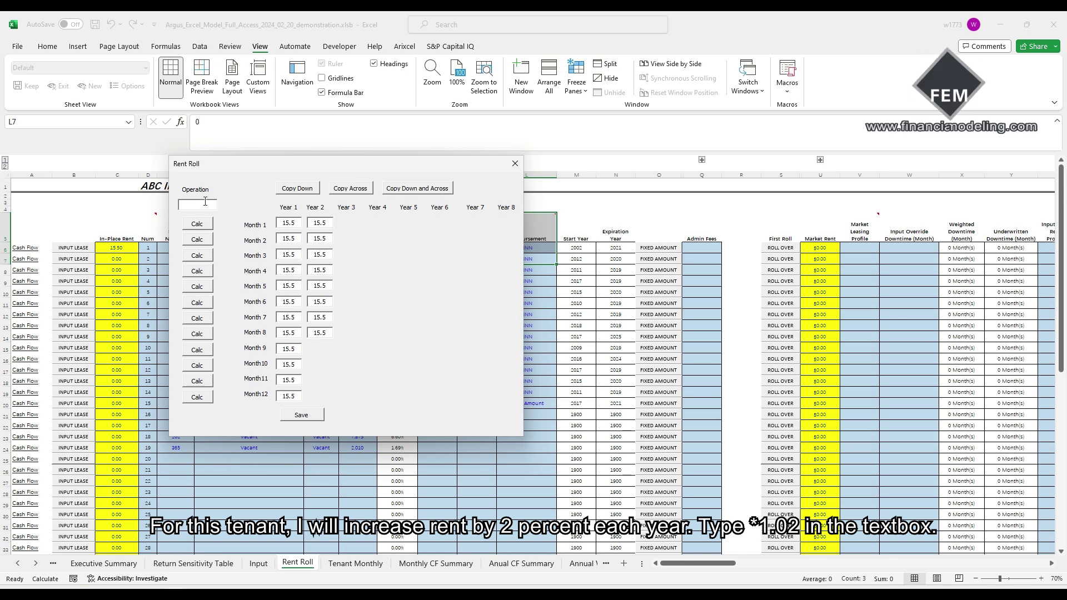
pyautogui.write('*1.02')
pyautogui.click(196, 223)
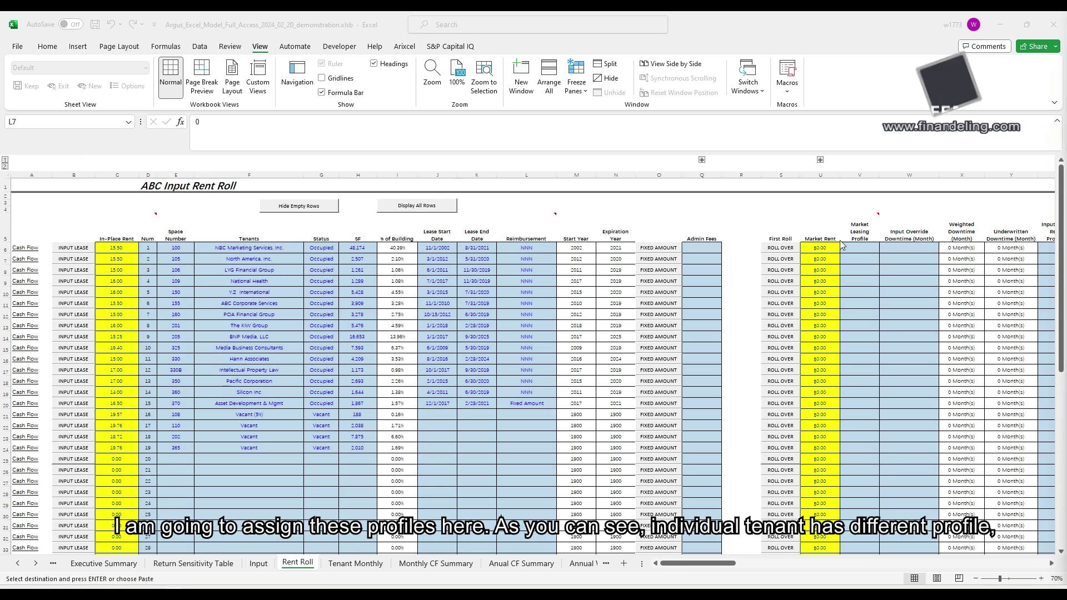
# Step: Paste the Major/Medium/Minor leasing profiles for all tenants starting at V6
pyautogui.click(861, 248)
pyautogui.hotkey('ctrl', 'v')
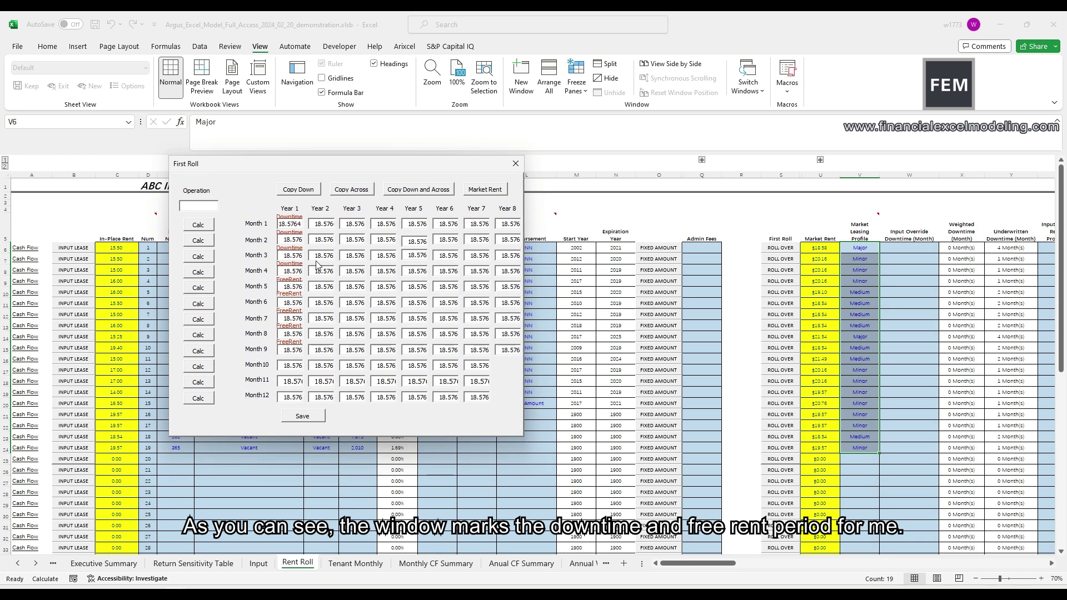
# Step: Set the AU8 reimbursement override to Fixed Amount at $1/SF for all periods and save
pyautogui.click(515, 164)
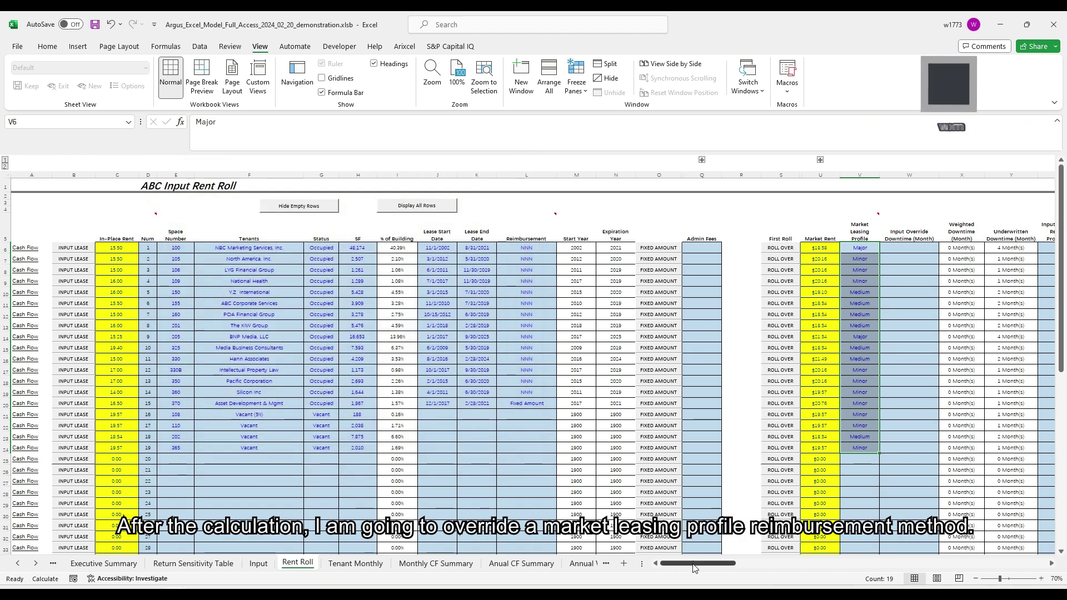
pyautogui.moveTo(695, 567); pyautogui.dragTo(782, 567)
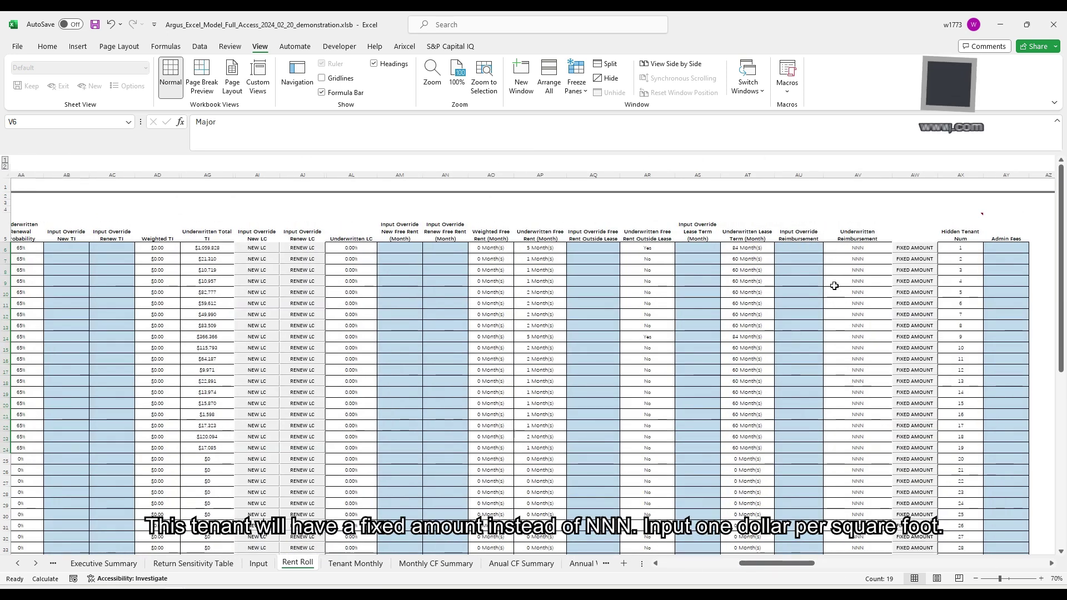
pyautogui.click(812, 270)
pyautogui.click(829, 271)
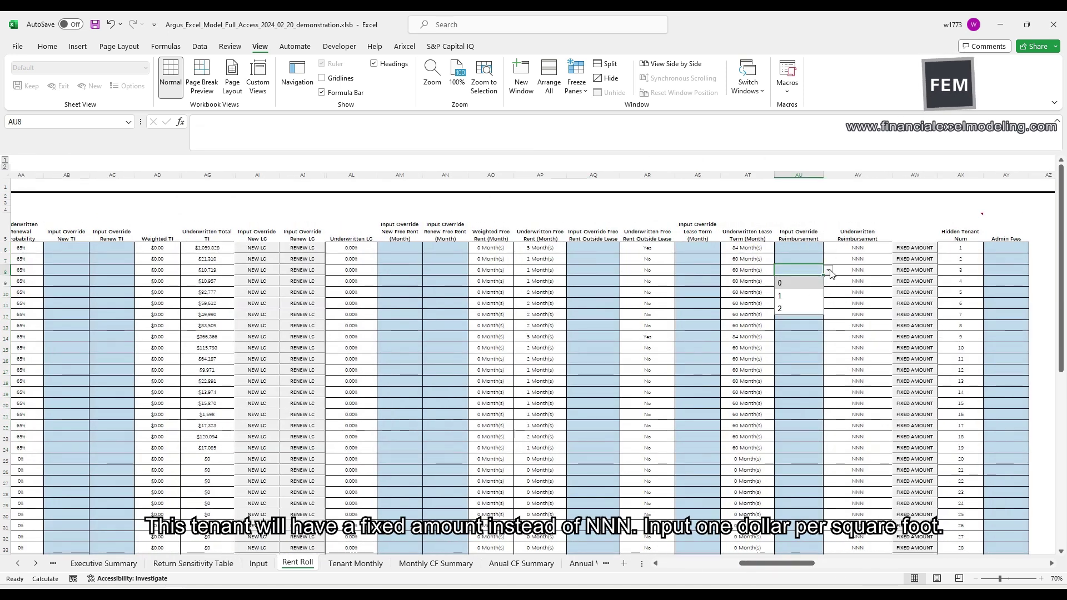
pyautogui.click(806, 296)
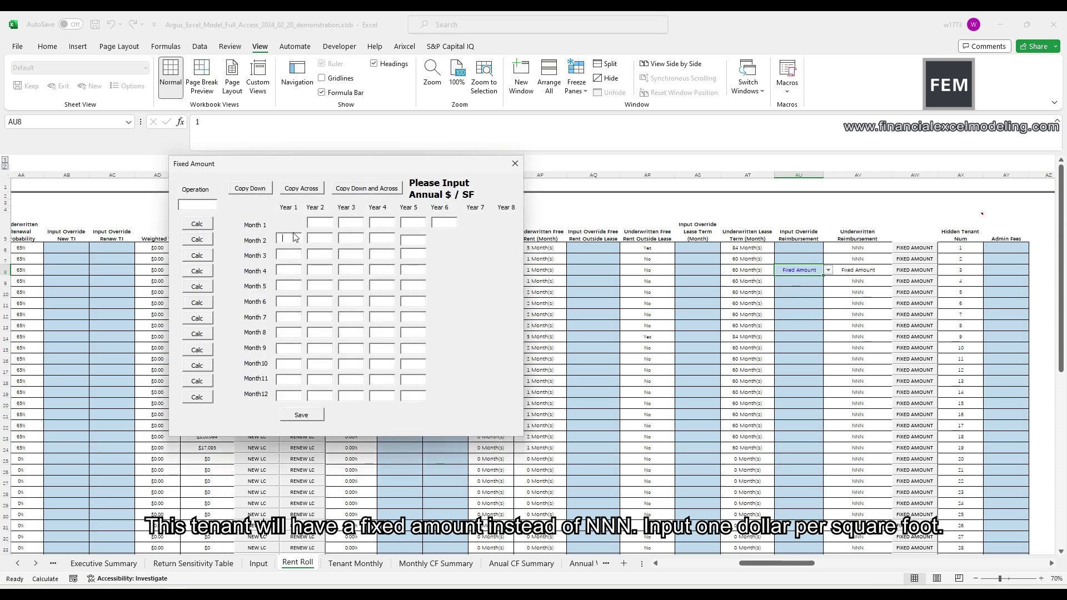
pyautogui.write('1')
pyautogui.click(366, 188)
pyautogui.click(301, 415)
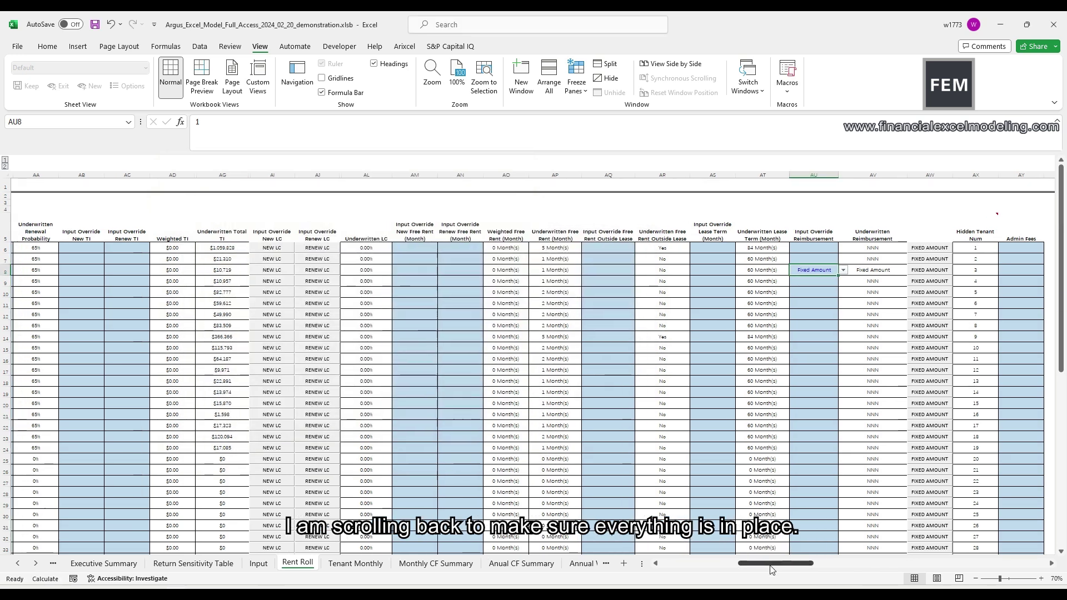
# Step: Run FIX EVERYTHING from the Input sheet to clear the #NUM! revenue errors on Anual CF Summary
pyautogui.moveTo(771, 565); pyautogui.dragTo(532, 567)
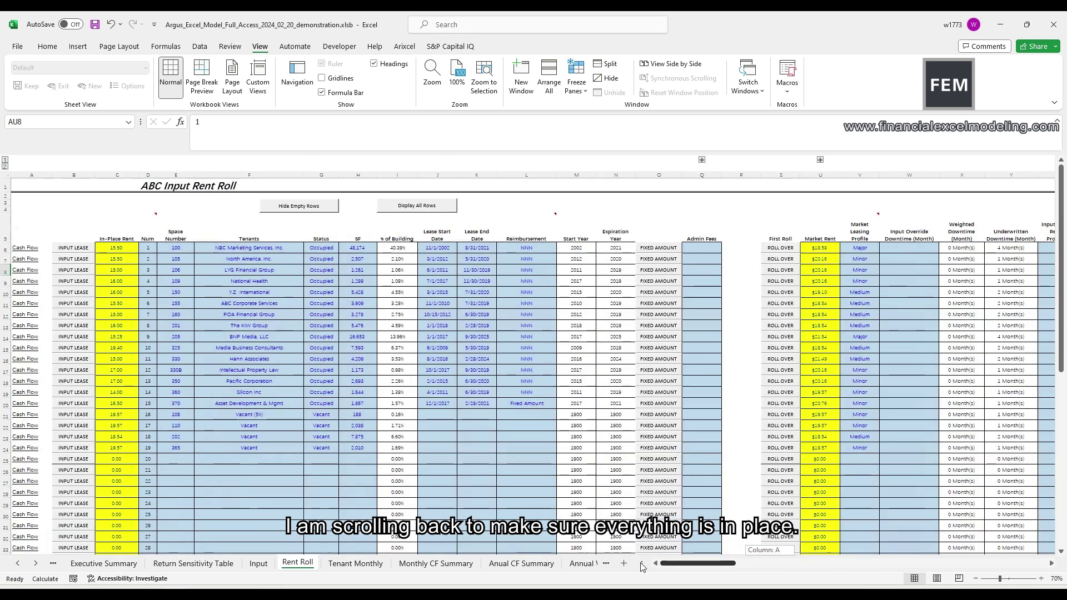
pyautogui.click(532, 566)
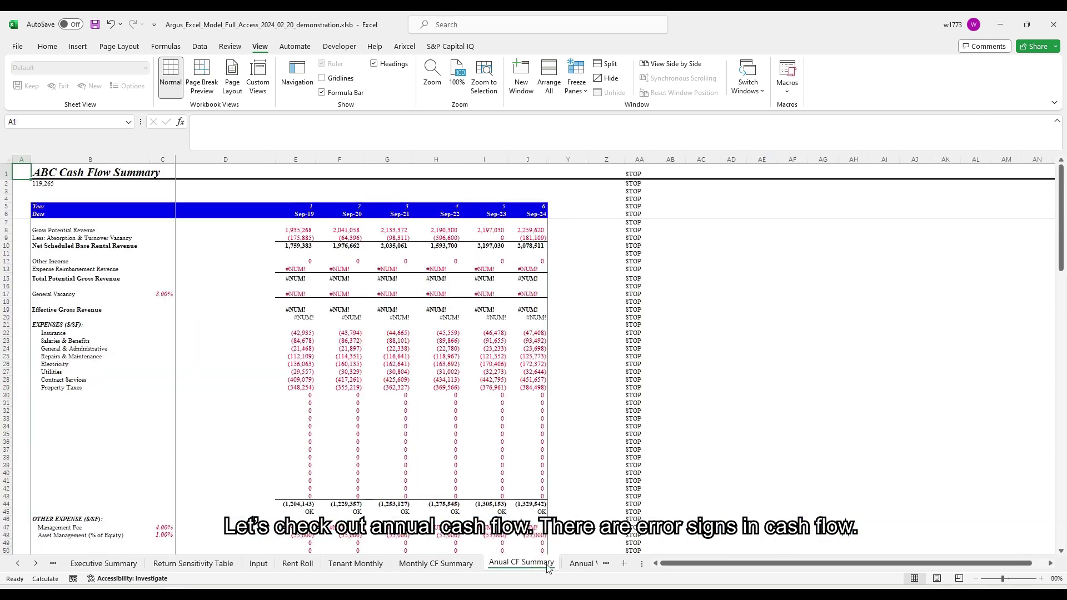
pyautogui.moveTo(293, 269); pyautogui.dragTo(295, 318)
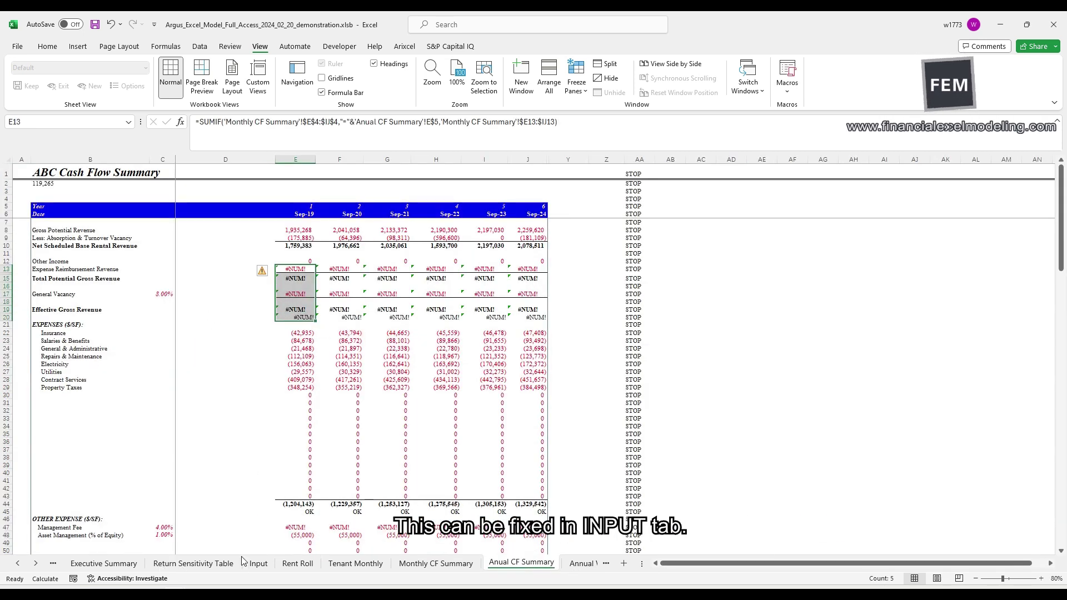
pyautogui.click(258, 563)
pyautogui.click(321, 228)
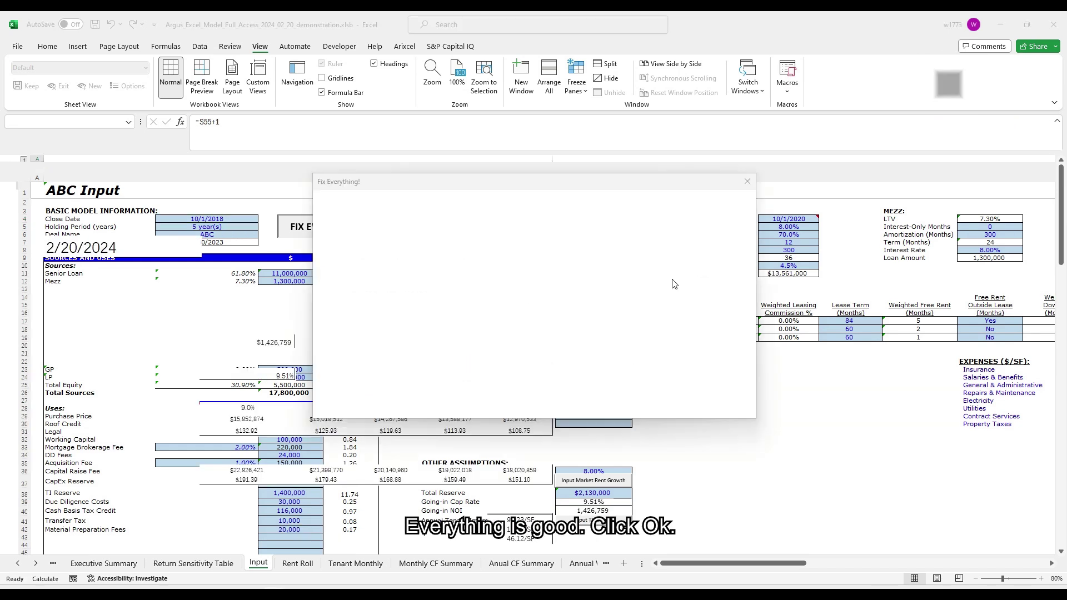
pyautogui.click(709, 394)
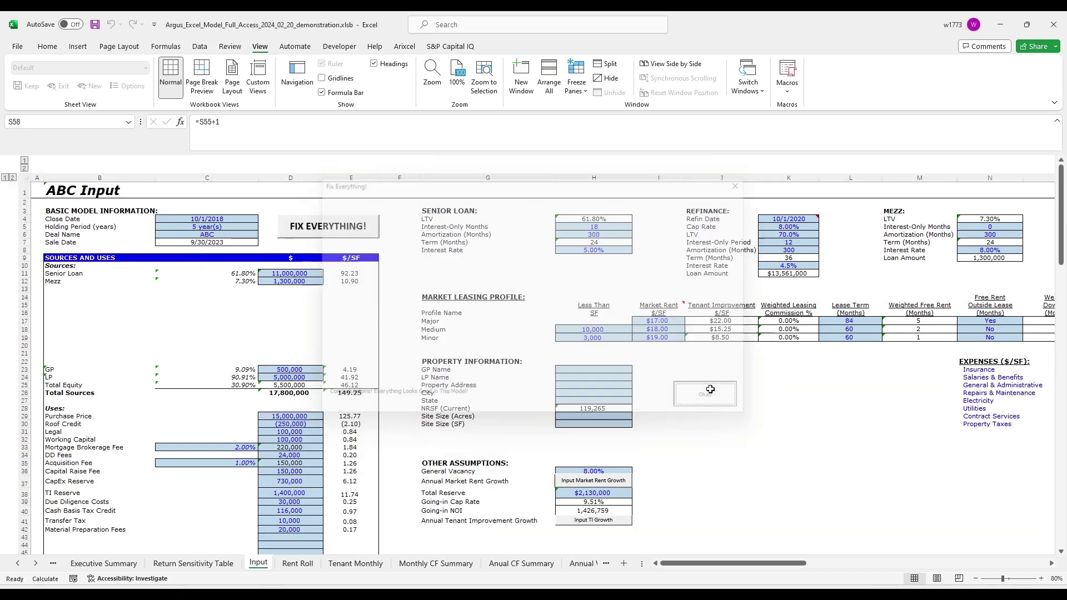
pyautogui.click(504, 563)
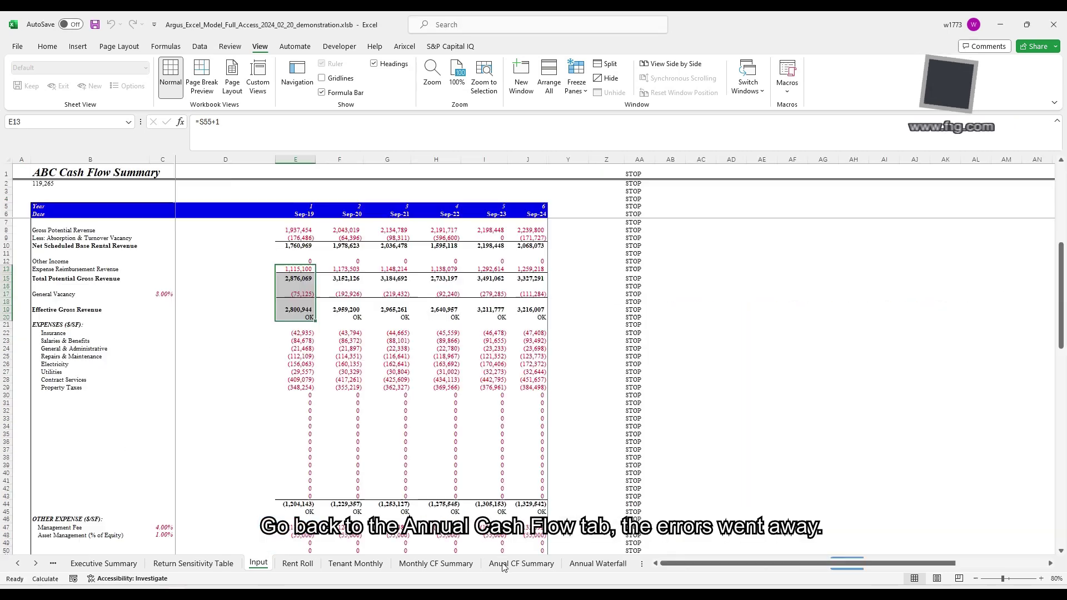
pyautogui.click(251, 332)
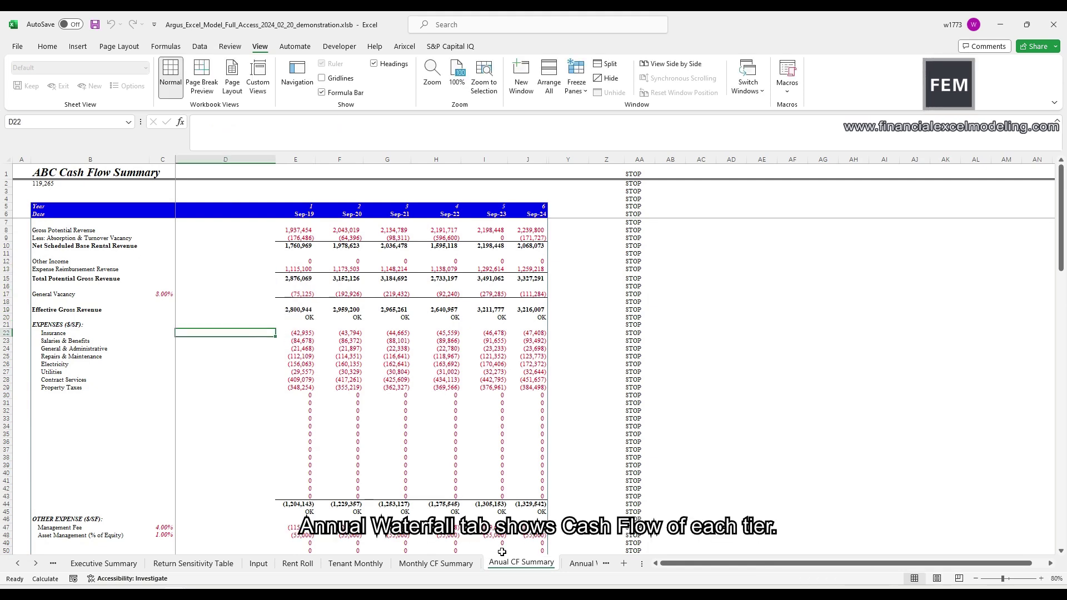
# Step: Browse the Annual Waterfall and Tenant Monthly sheets, then view the Occupancy vacancy flags
pyautogui.click(578, 562)
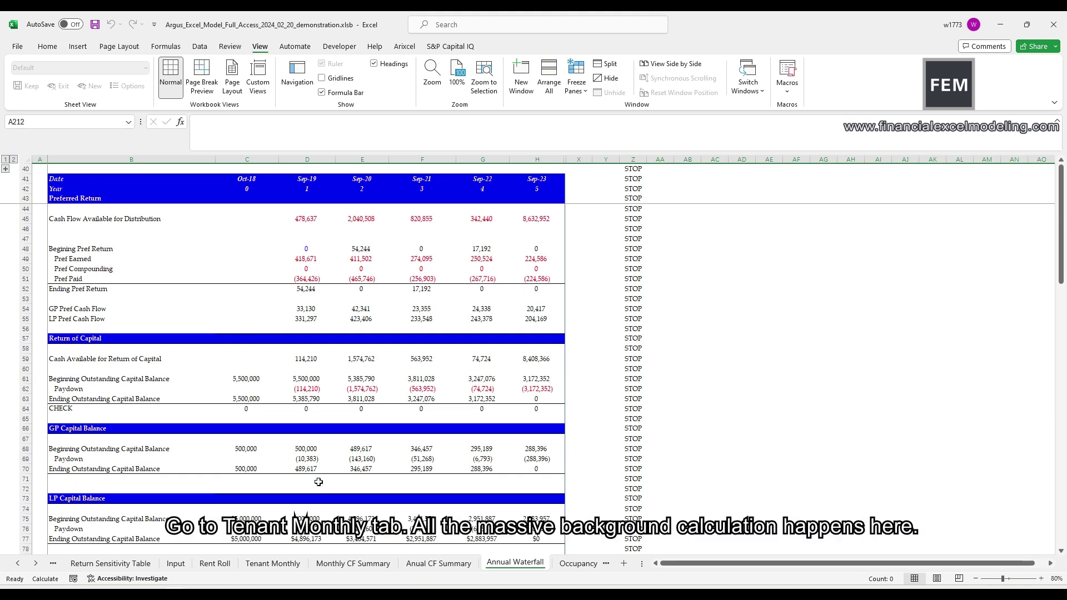
pyautogui.click(263, 564)
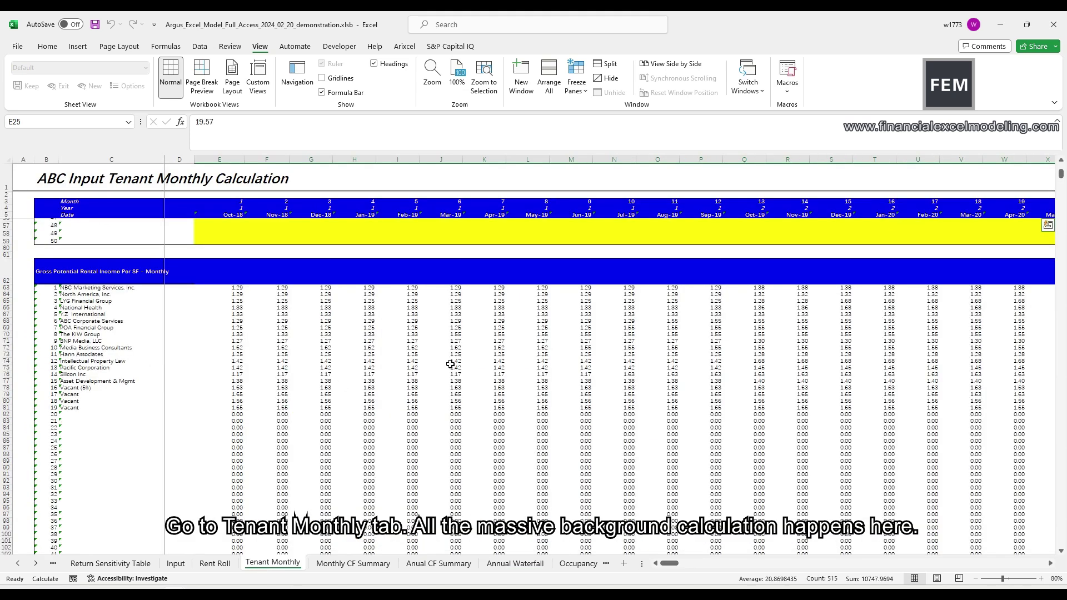
pyautogui.scroll(-5, 719, 286)
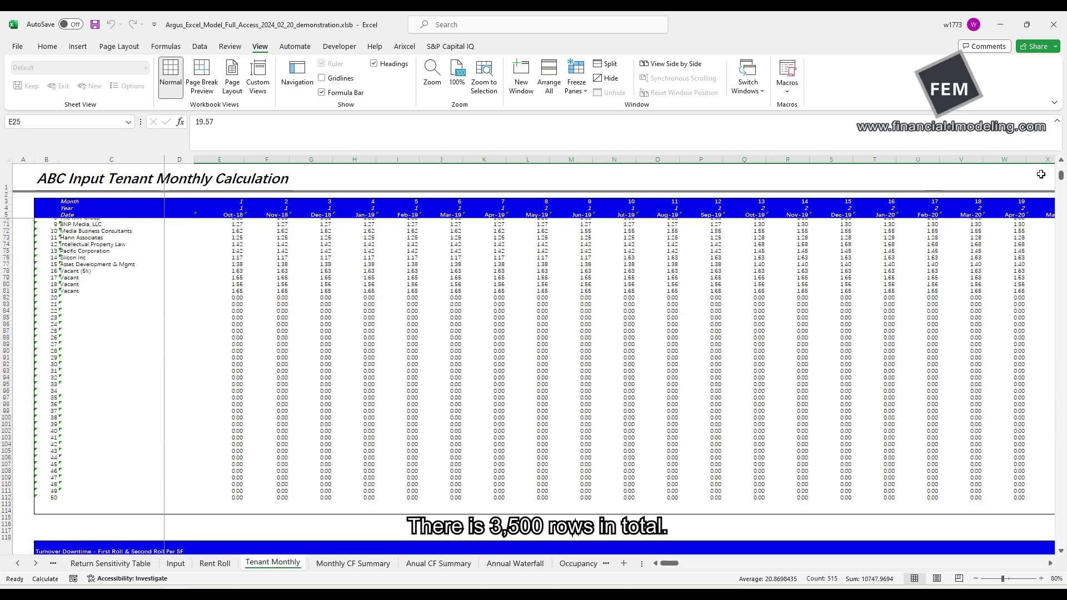
pyautogui.moveTo(1057, 182); pyautogui.dragTo(1061, 538)
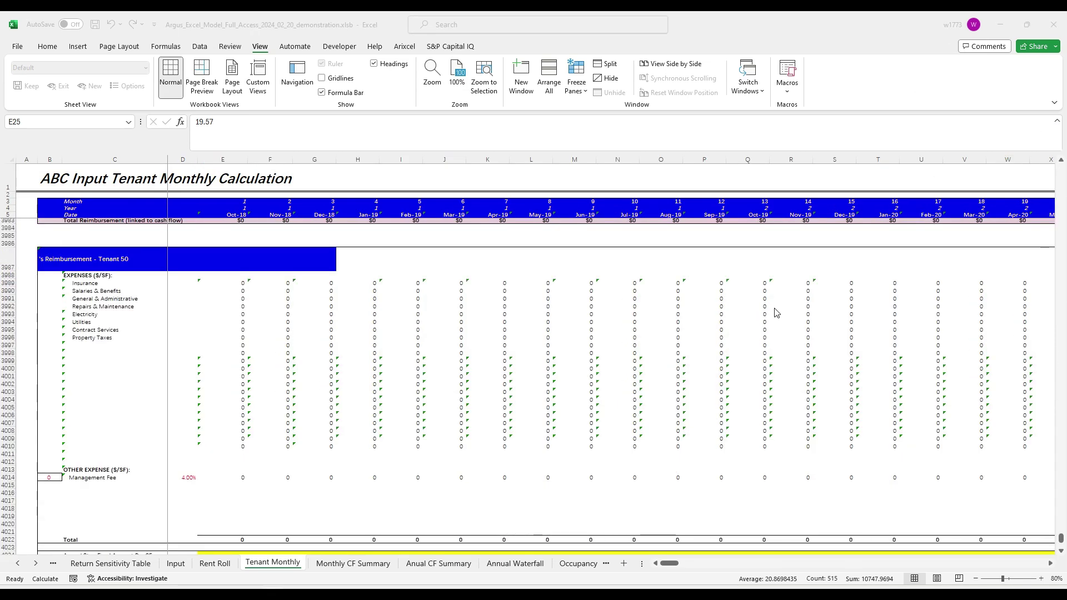
pyautogui.click(578, 564)
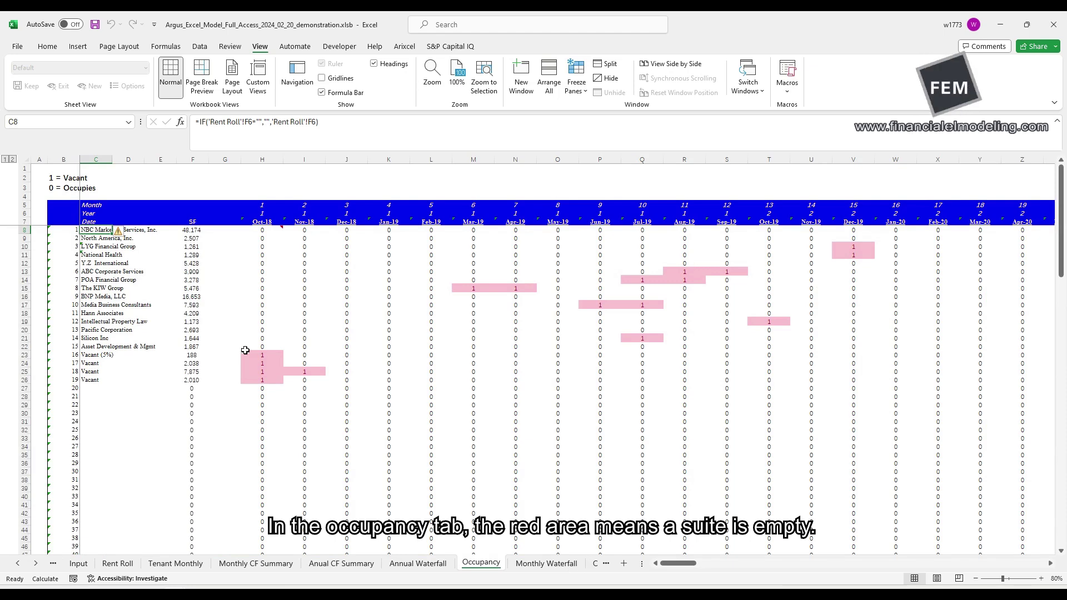
pyautogui.moveTo(245, 354); pyautogui.dragTo(313, 388)
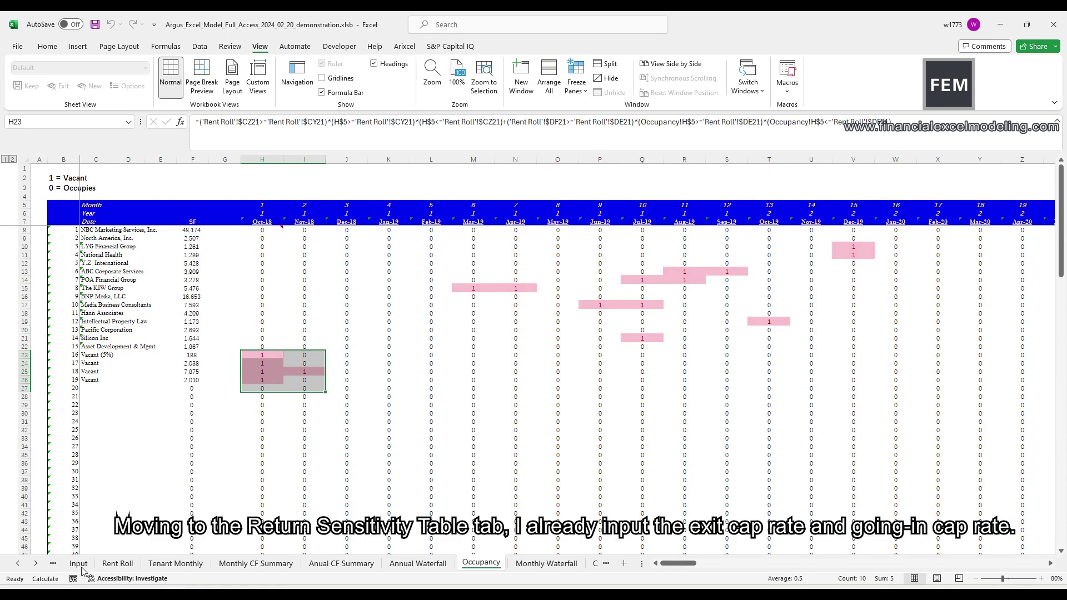
# Step: Enter an 8.5% exit cap with 0.5% cap-rate increments and update the sensitivity table
pyautogui.click(53, 564)
pyautogui.write('8.5')
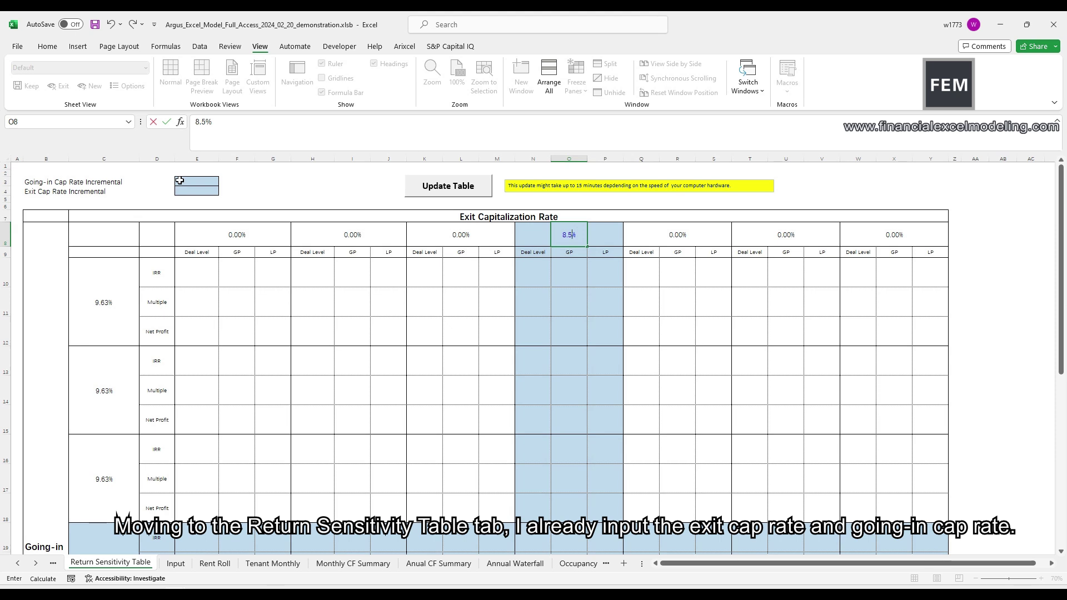
pyautogui.click(180, 180)
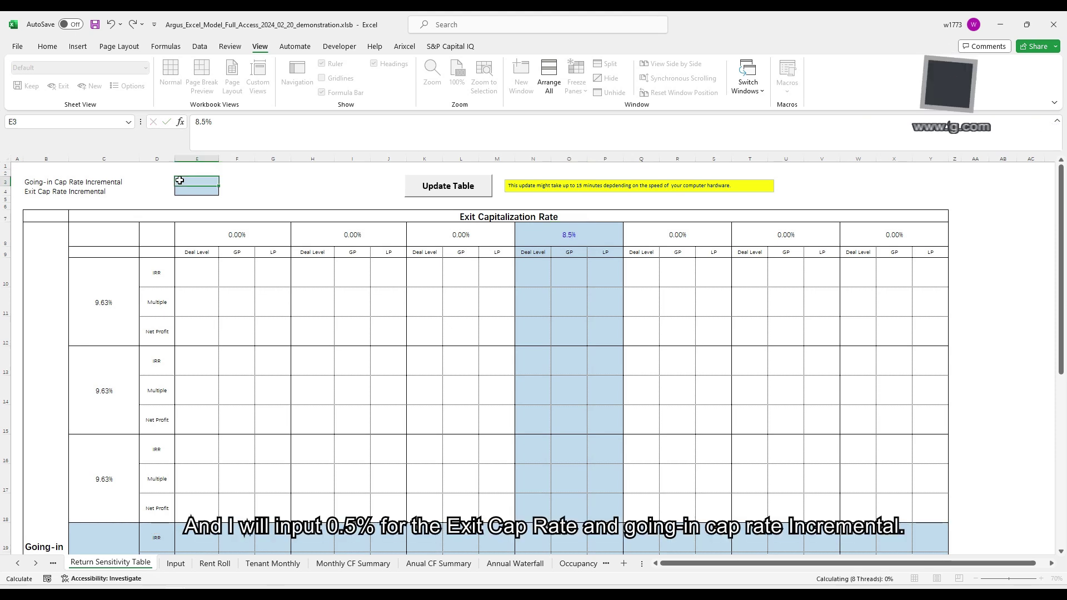
pyautogui.write('0.5')
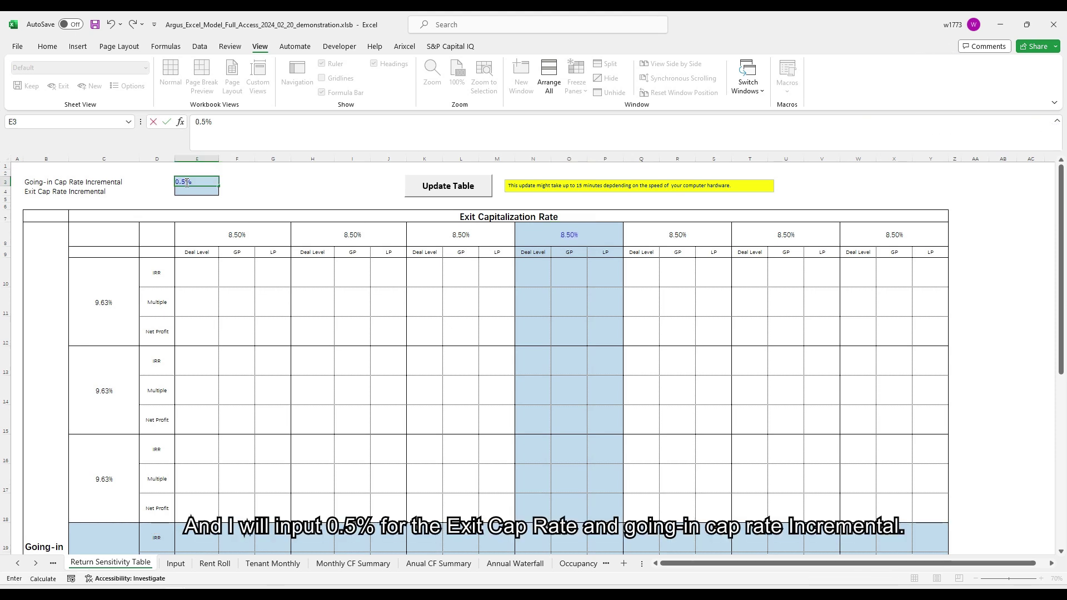
pyautogui.press('Return')
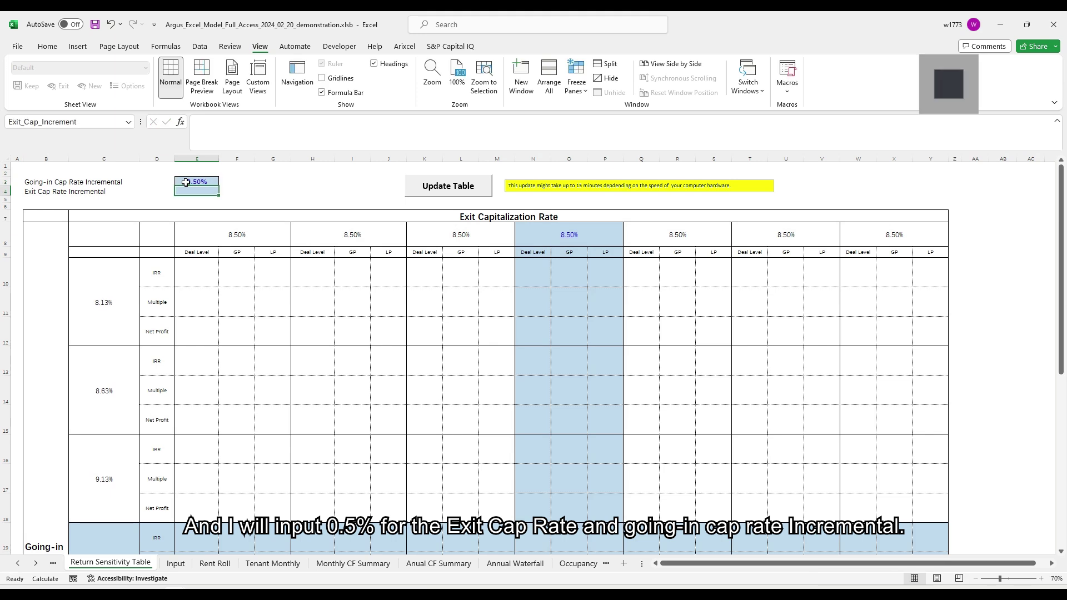
pyautogui.write('0.5')
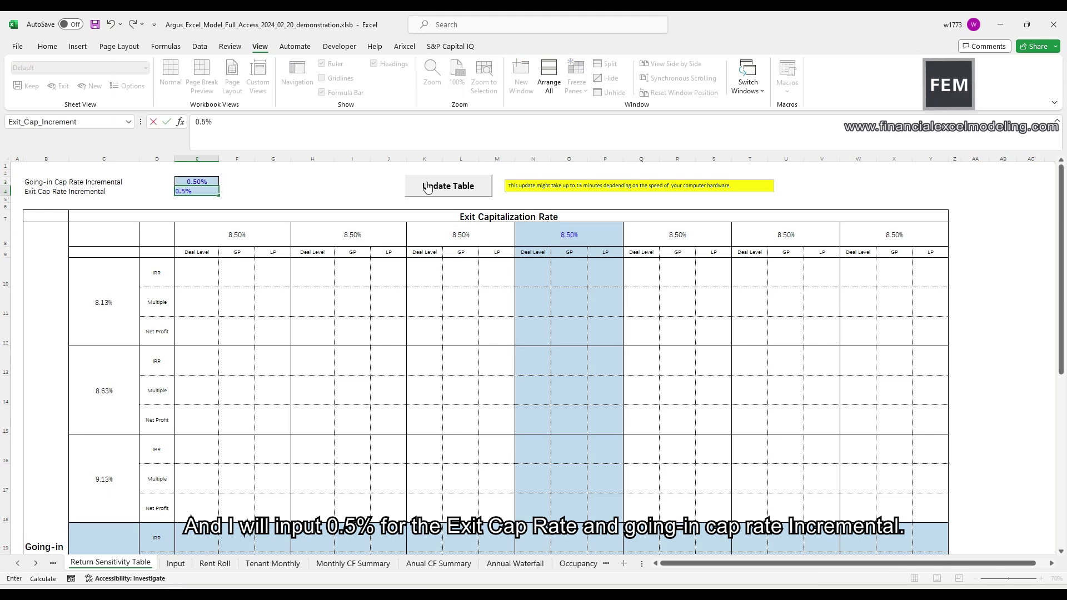
pyautogui.click(443, 188)
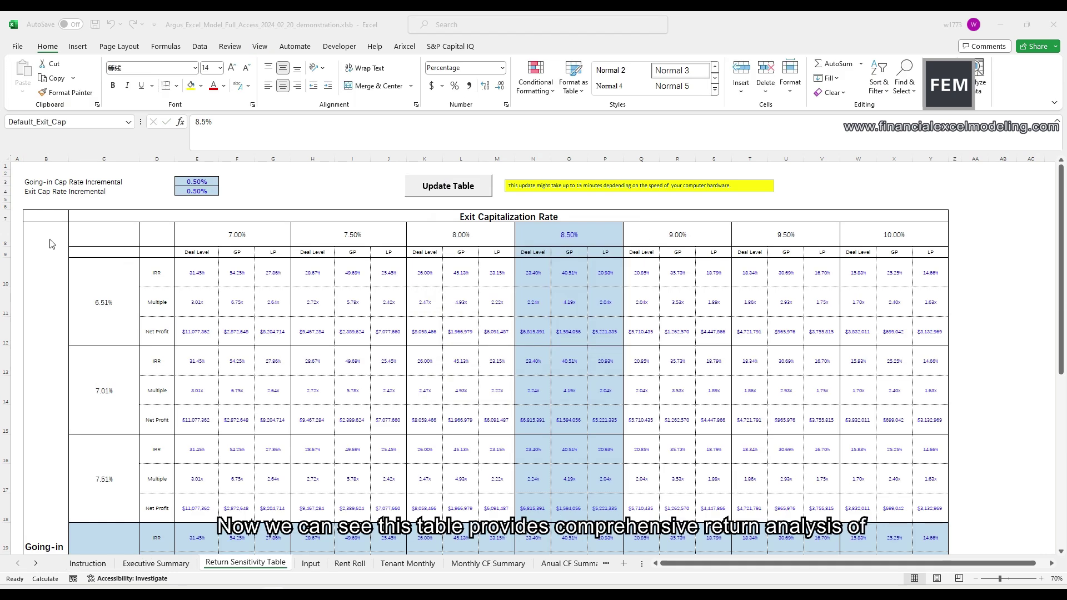
# Step: Review the IRR, multiple and net profit results across the 7.00%–10.00% cap rates
pyautogui.moveTo(36, 217); pyautogui.dragTo(948, 528)
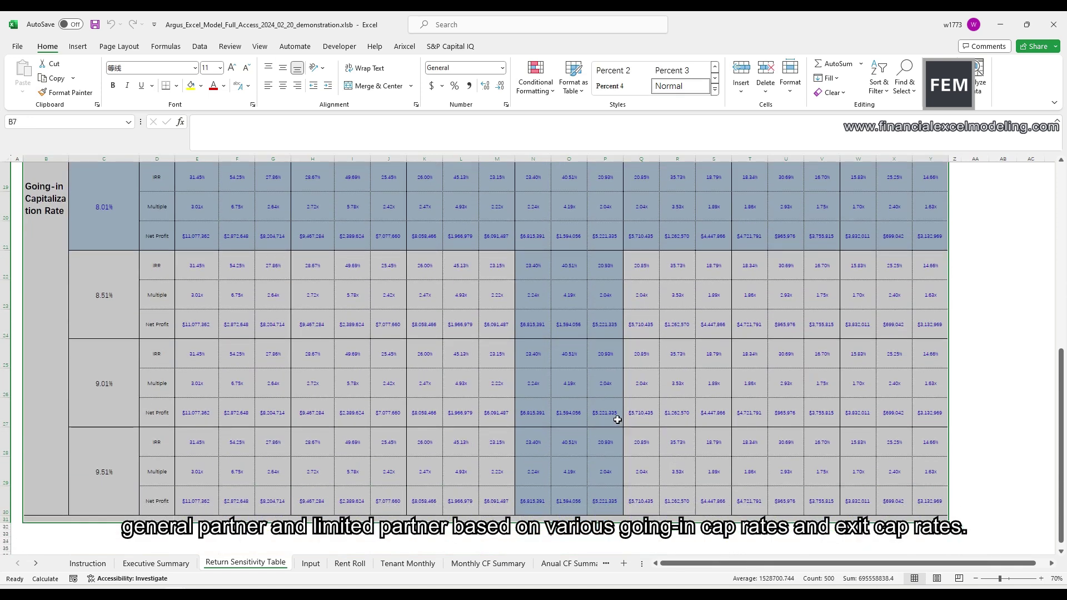
pyautogui.scroll(2, 570, 393)
pyautogui.scroll(4, 570, 392)
pyautogui.scroll(-2, 570, 392)
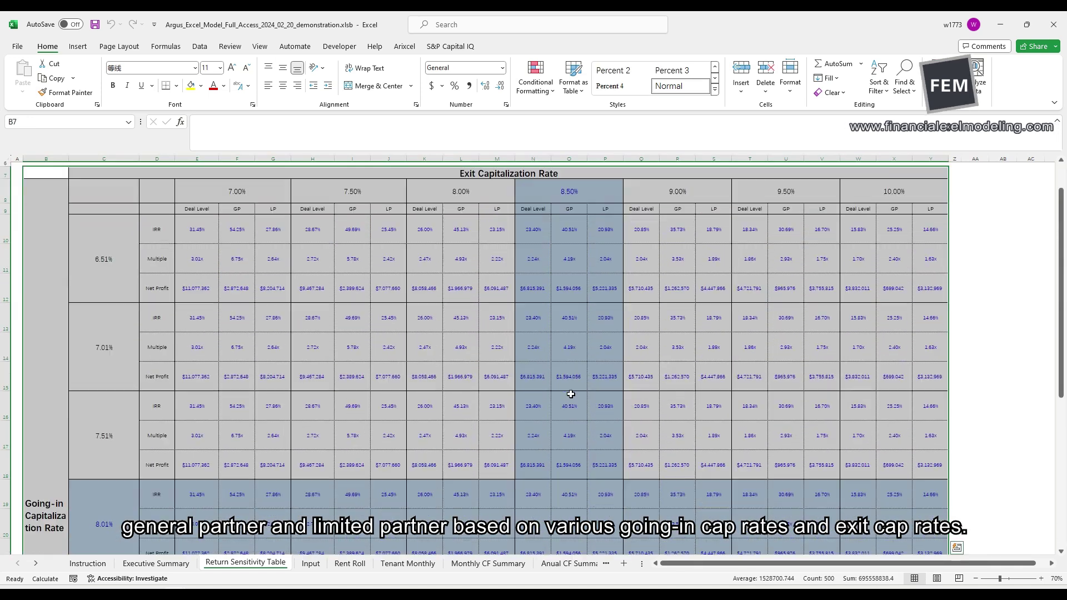
pyautogui.click(50, 489)
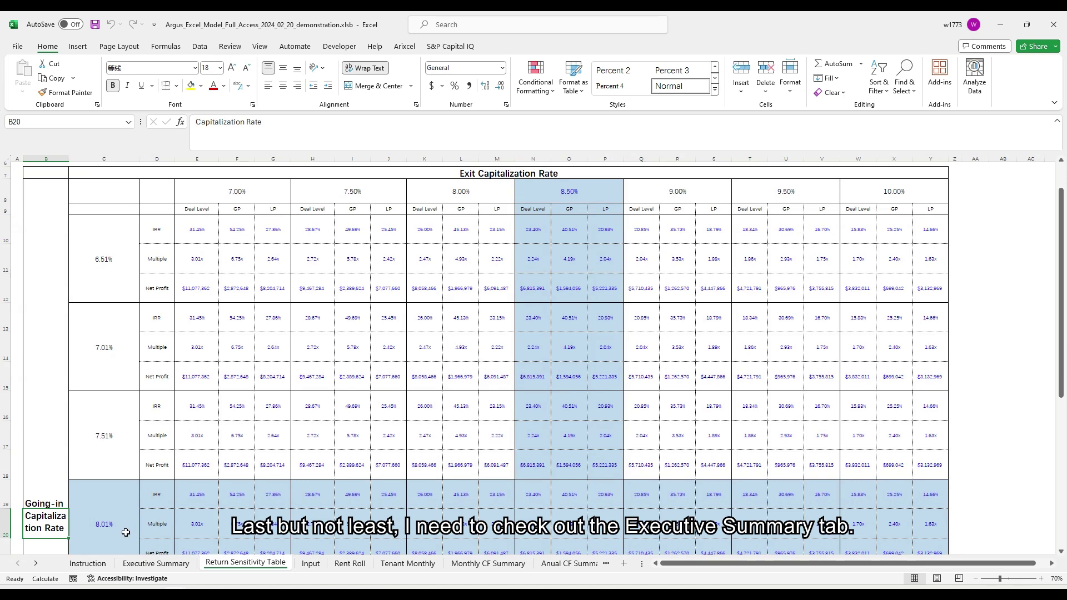
# Step: Scroll through the Executive Summary's sensitivities, sources and uses, and Deal, LP and GP returns
pyautogui.click(140, 563)
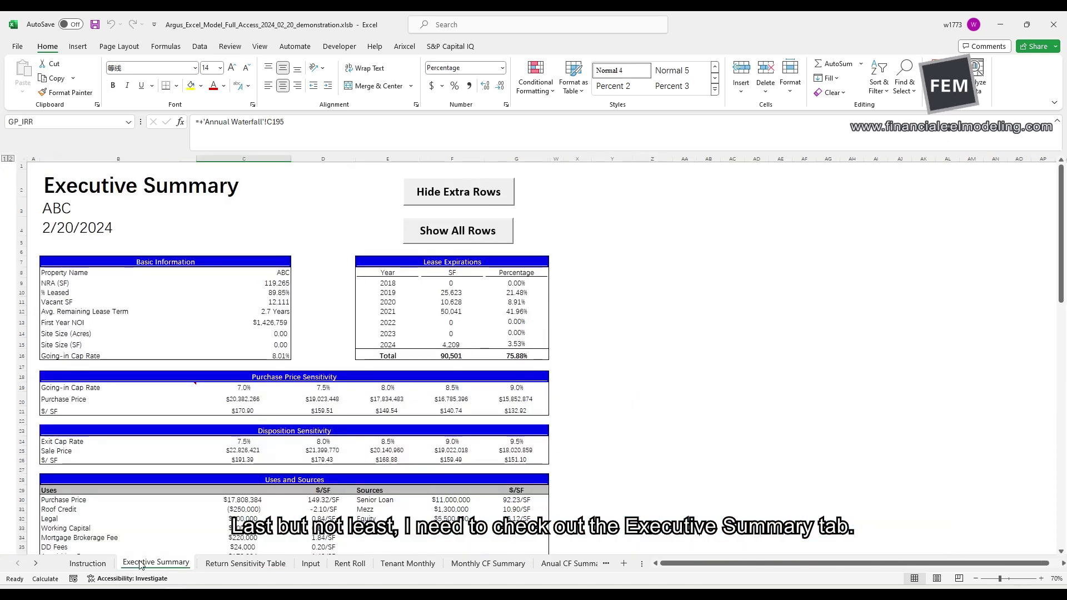
pyautogui.click(52, 177)
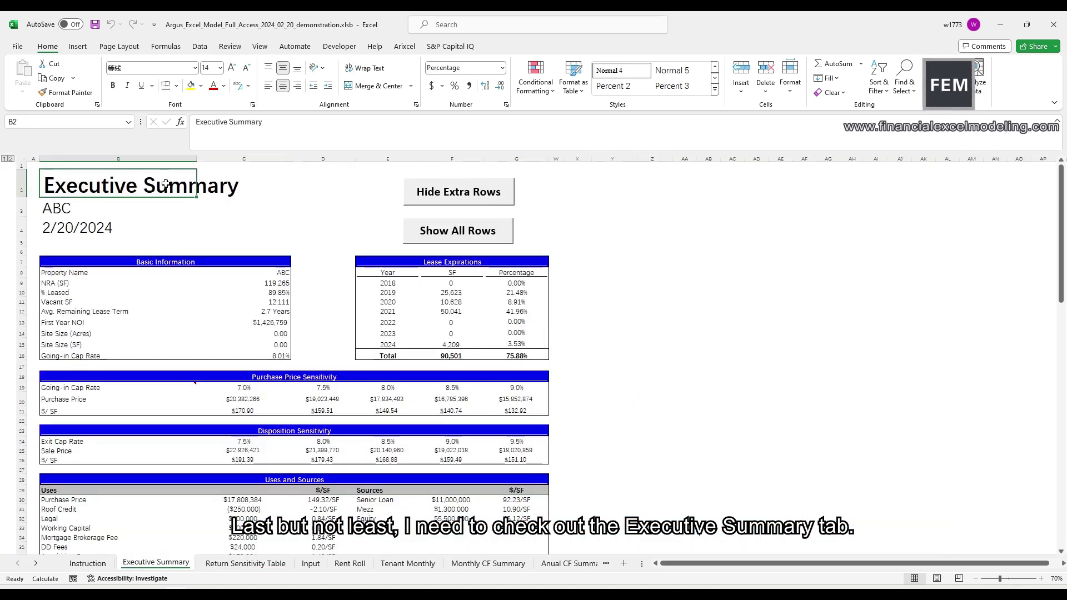
pyautogui.scroll(-2, 250, 294)
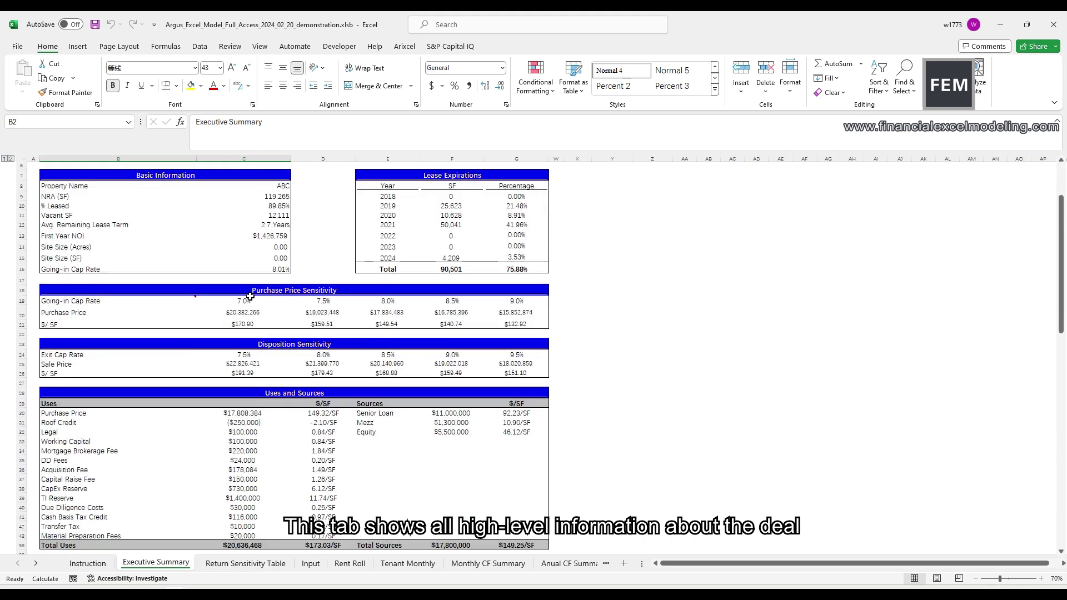
pyautogui.scroll(-9, 250, 297)
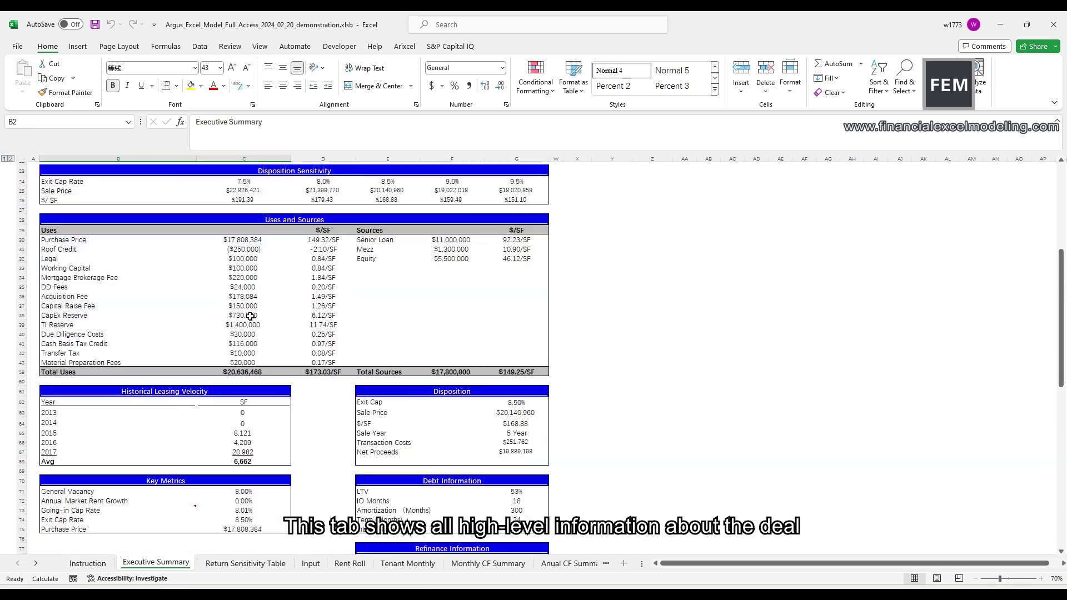
pyautogui.scroll(-15, 250, 318)
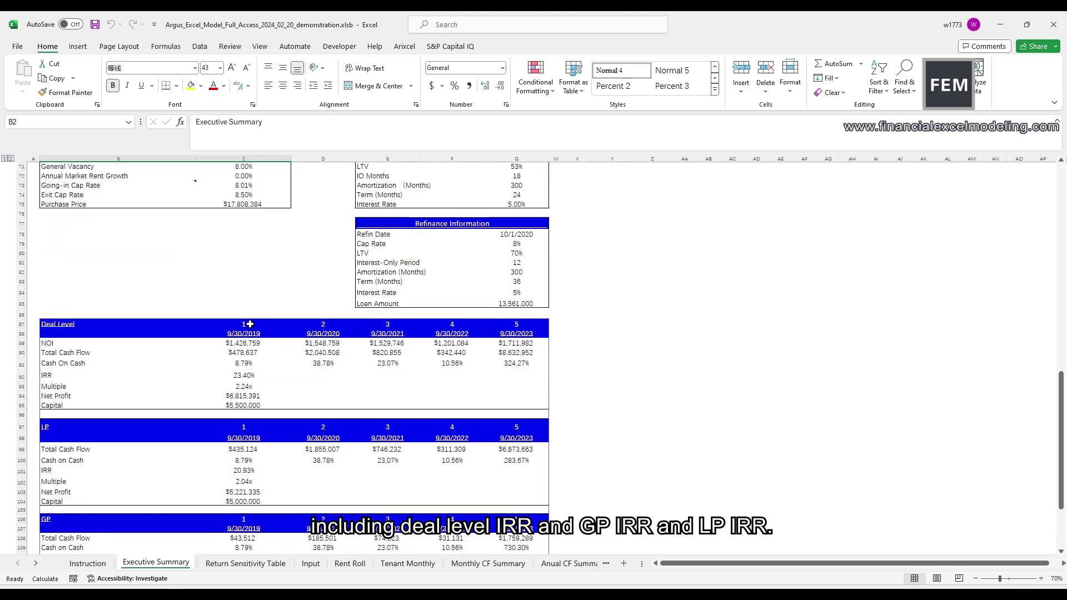
pyautogui.click(113, 339)
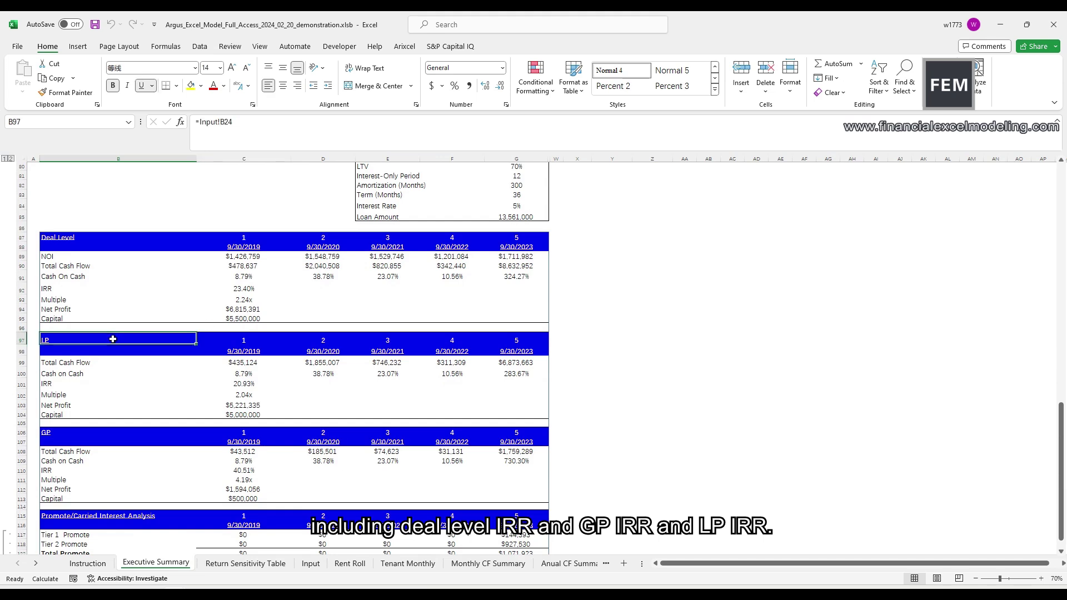
pyautogui.click(130, 432)
pyautogui.scroll(-2, 128, 424)
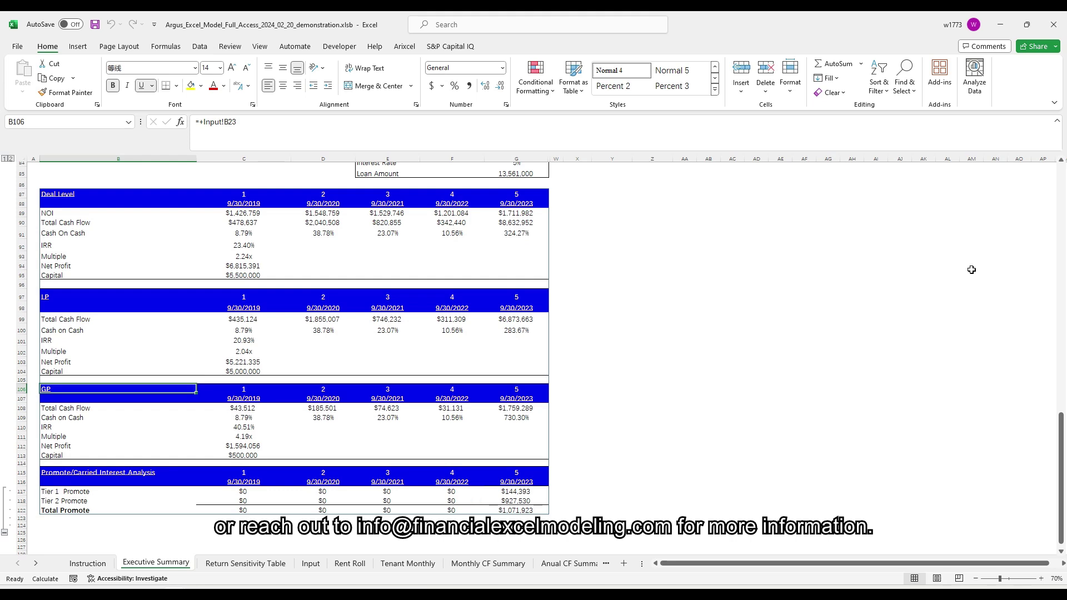
pyautogui.scroll(20, 569, 377)
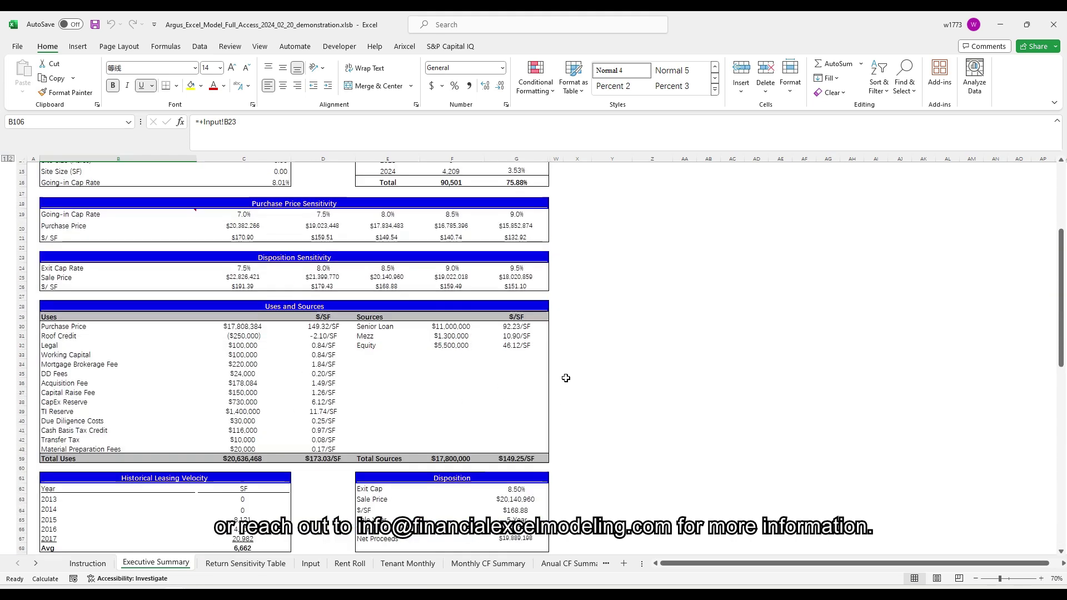